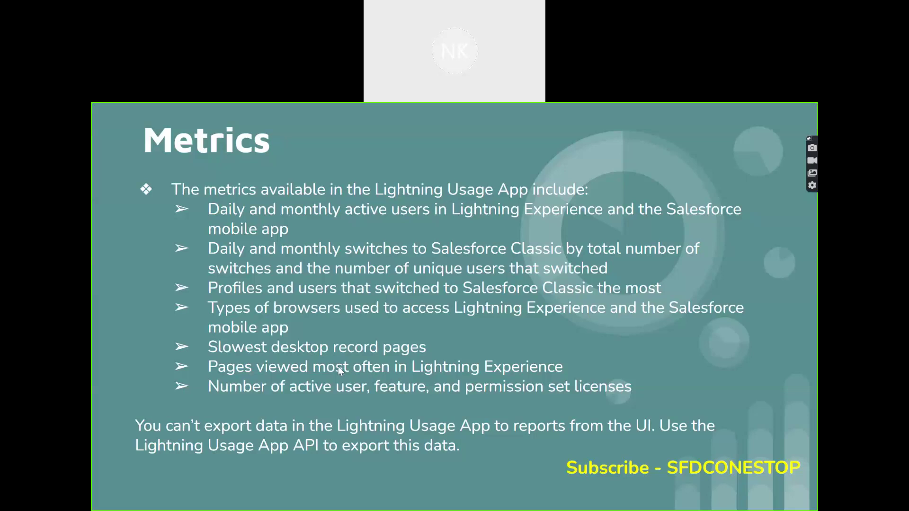
# End the slideshow, switch to Salesforce Setup and open the usage metrics of the Lightning Usage app
pyautogui.click(346, 337)
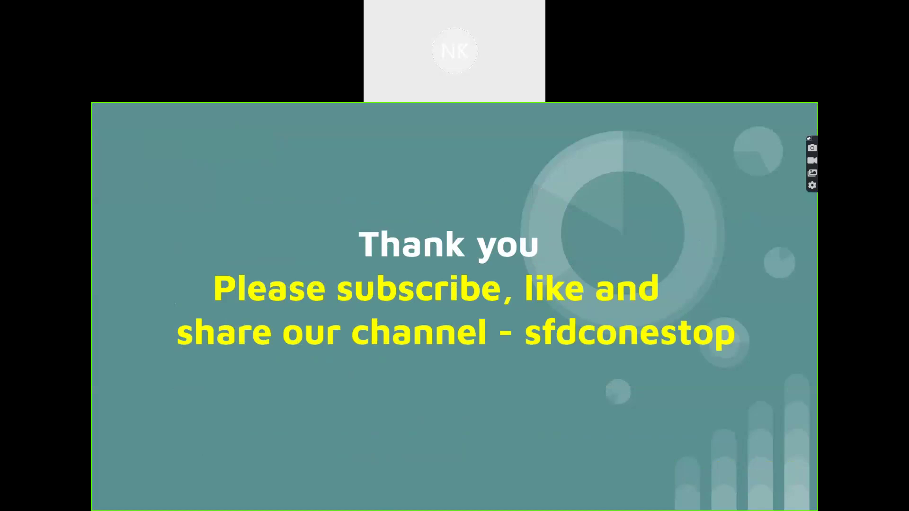
pyautogui.press('Escape')
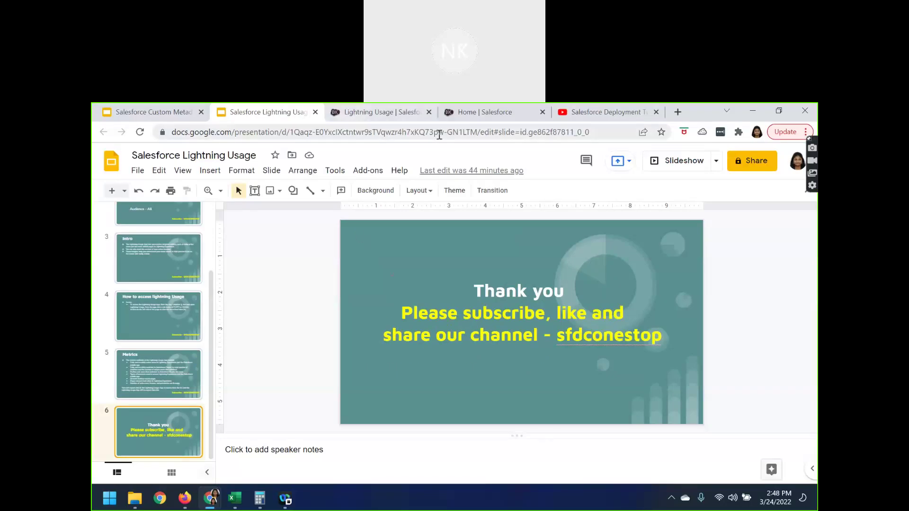
pyautogui.click(454, 117)
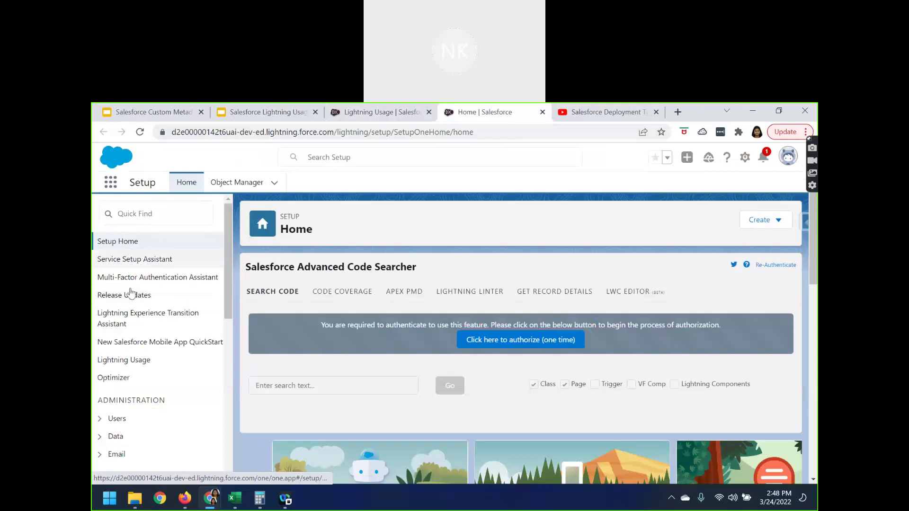
pyautogui.click(118, 365)
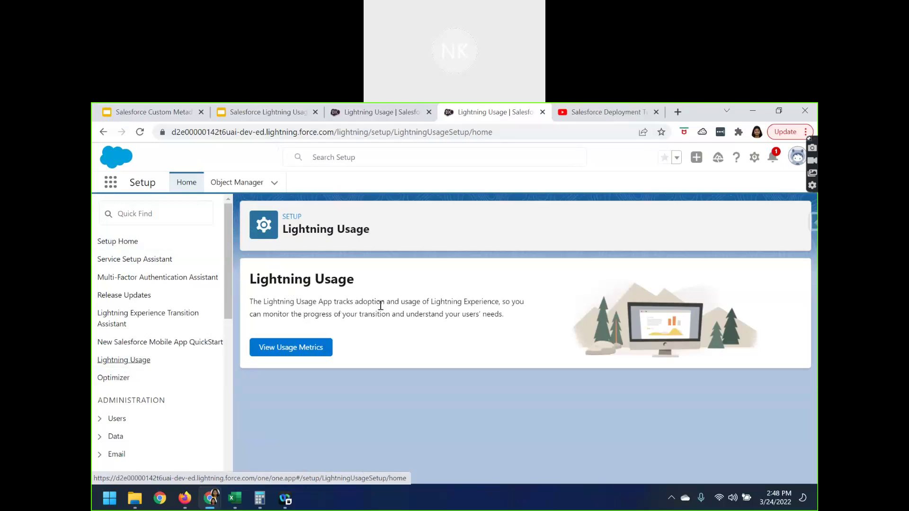
pyautogui.moveTo(400, 303); pyautogui.dragTo(534, 308)
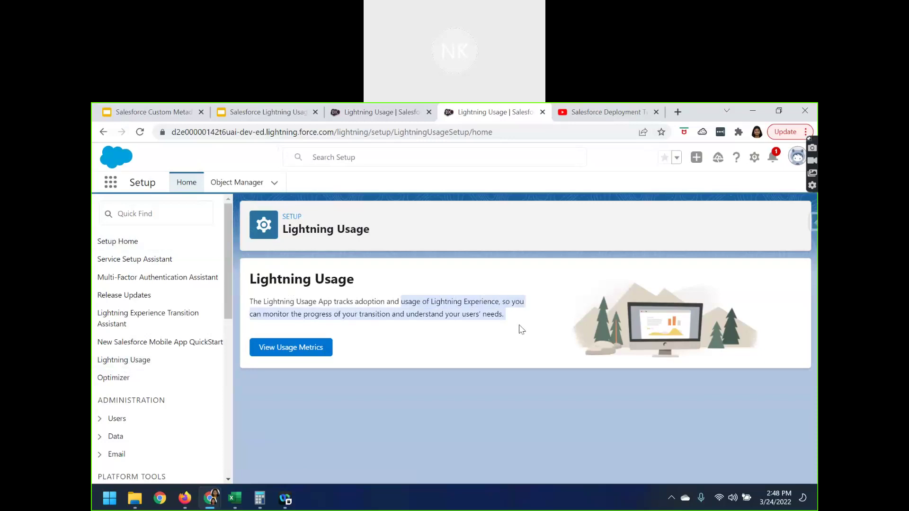
pyautogui.click(429, 341)
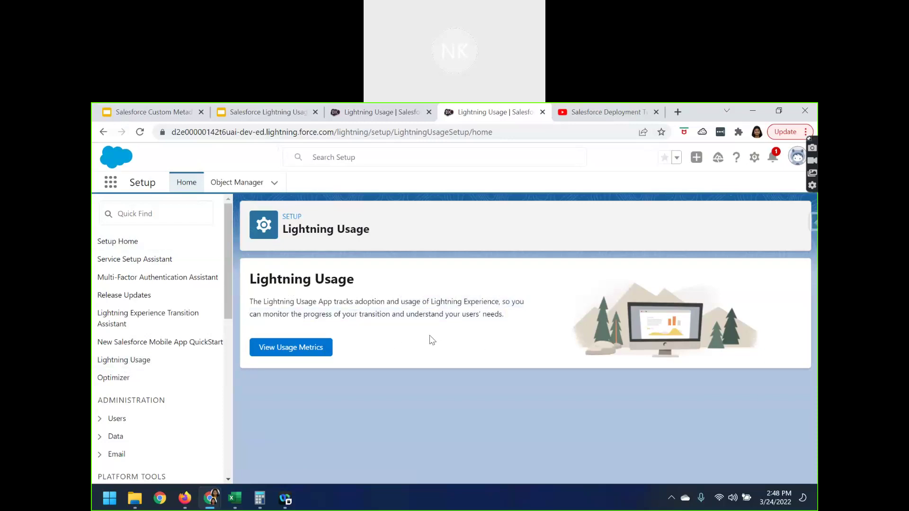
pyautogui.click(298, 354)
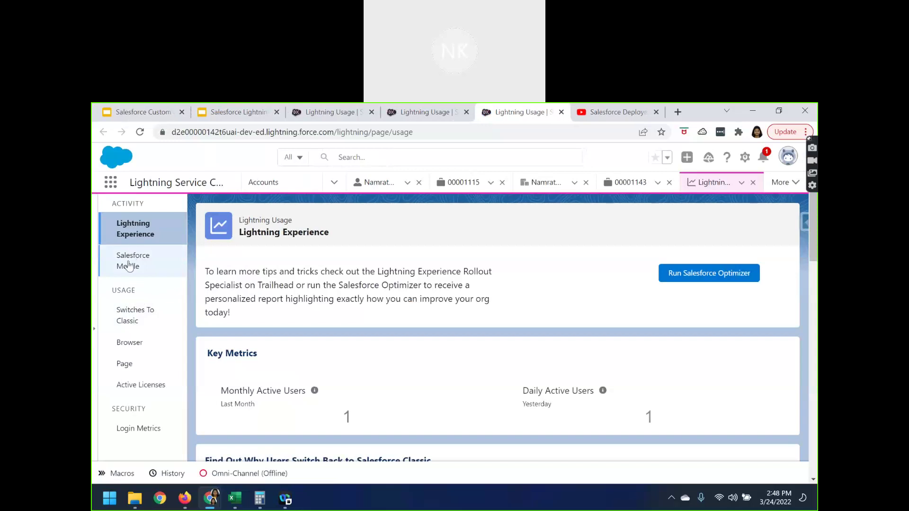
# Look through the Salesforce Mobile, Switches To Classic, Browser, Page, Active Licenses and Login Metrics pages of Lightning Usage
pyautogui.click(126, 273)
pyautogui.click(115, 321)
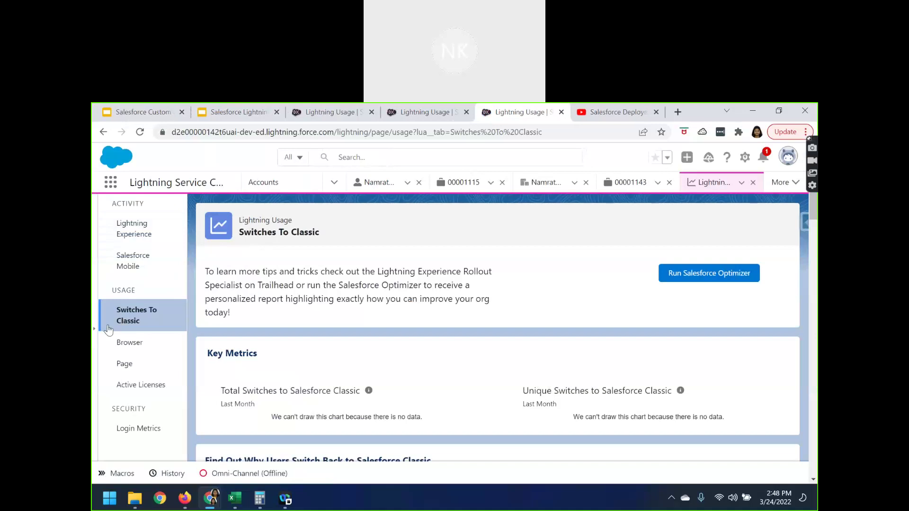
pyautogui.click(134, 348)
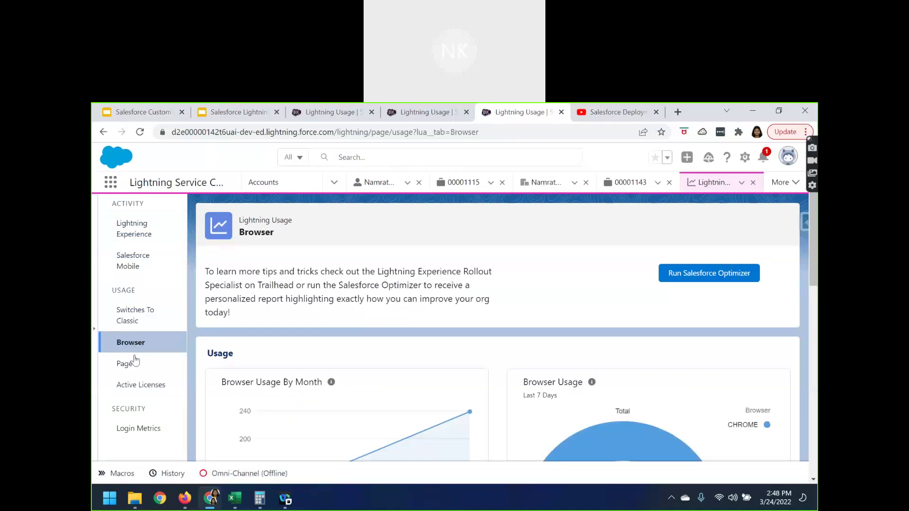
pyautogui.click(127, 367)
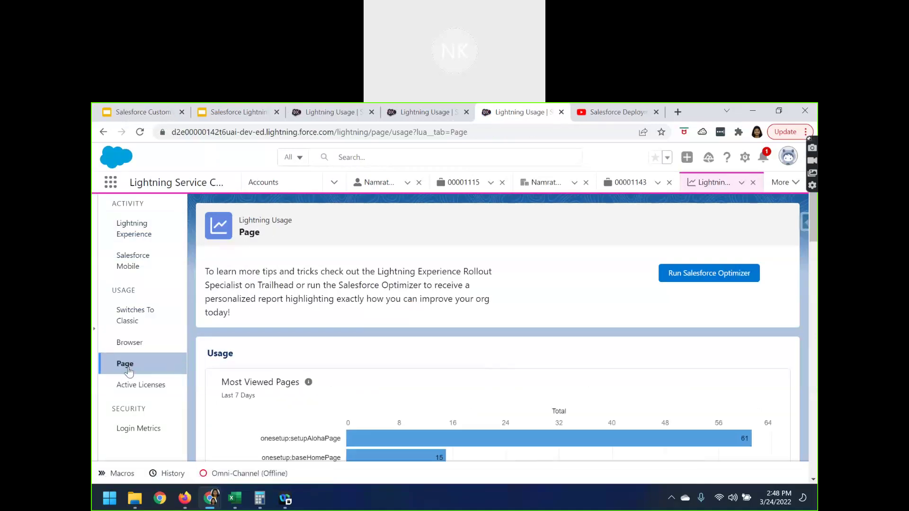
pyautogui.click(139, 387)
pyautogui.click(140, 430)
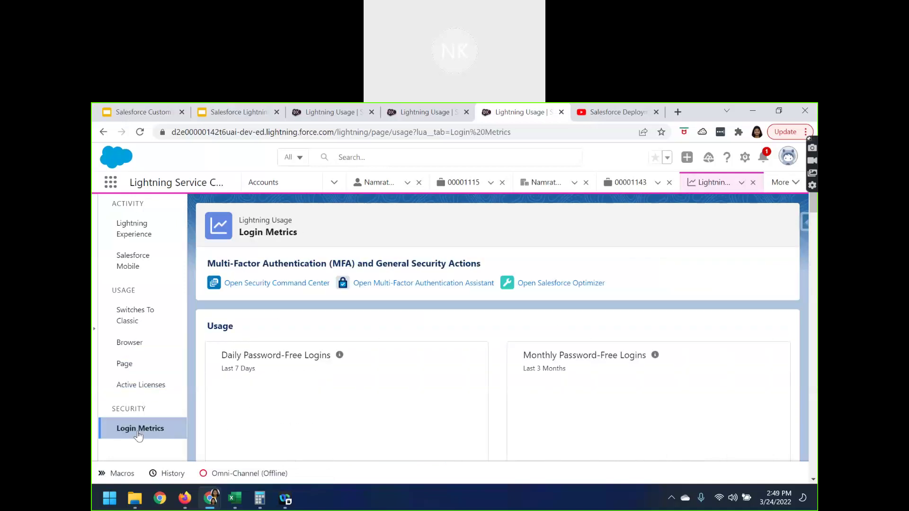
# View the Lightning Experience activity page and examine its Monthly Active Users and Daily Active Users charts
pyautogui.click(135, 237)
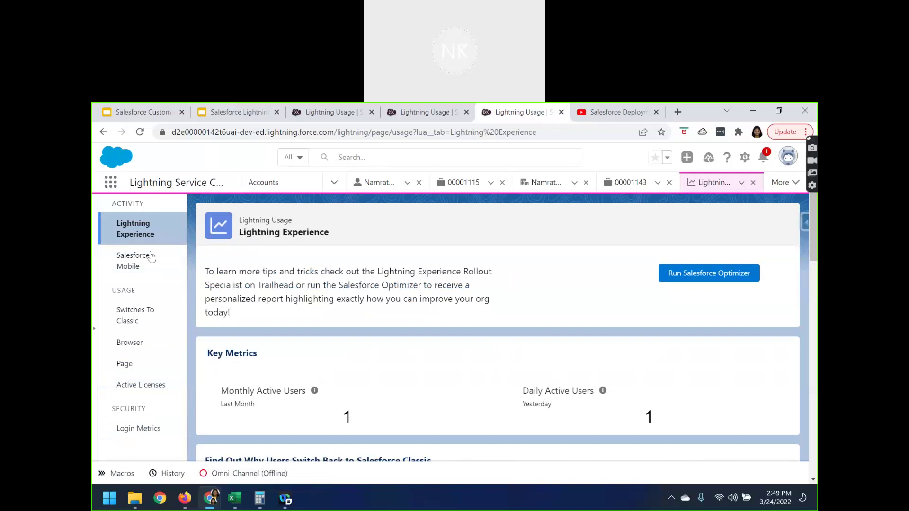
pyautogui.scroll(-5, 319, 377)
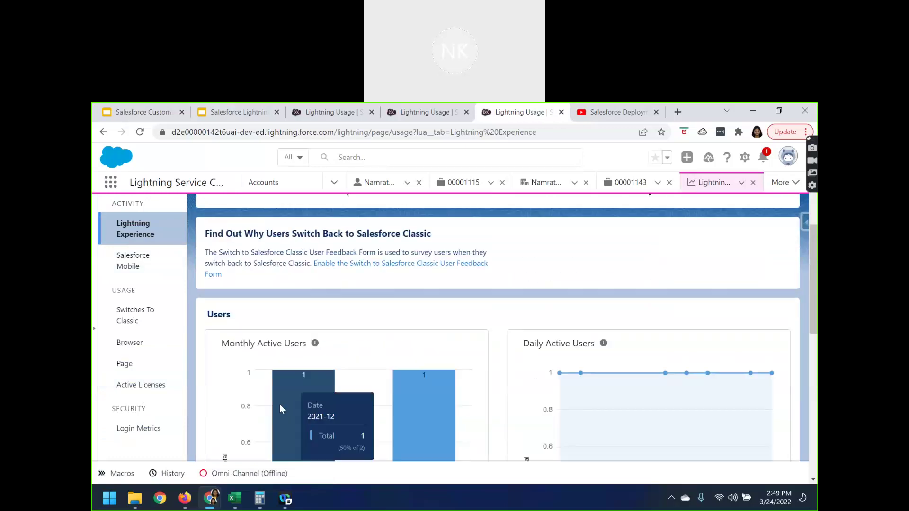
pyautogui.scroll(-3, 280, 408)
pyautogui.scroll(-3, 237, 407)
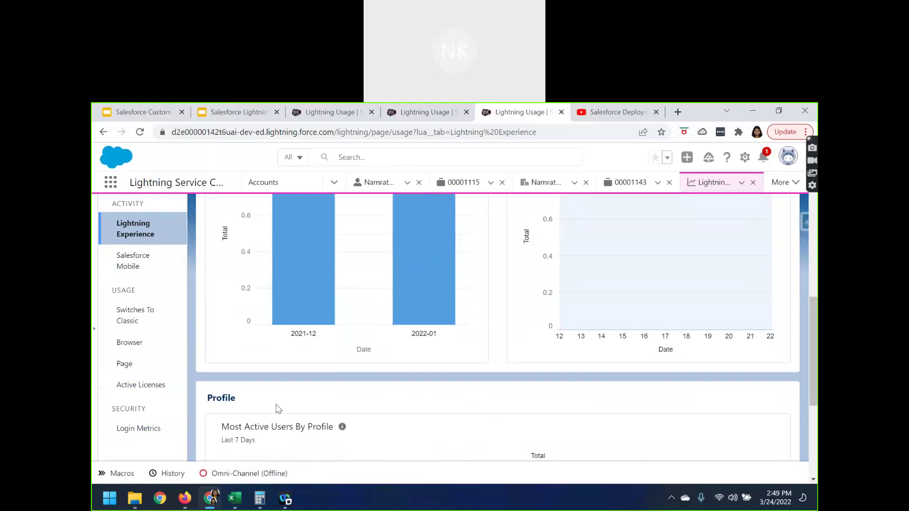
pyautogui.scroll(2, 265, 390)
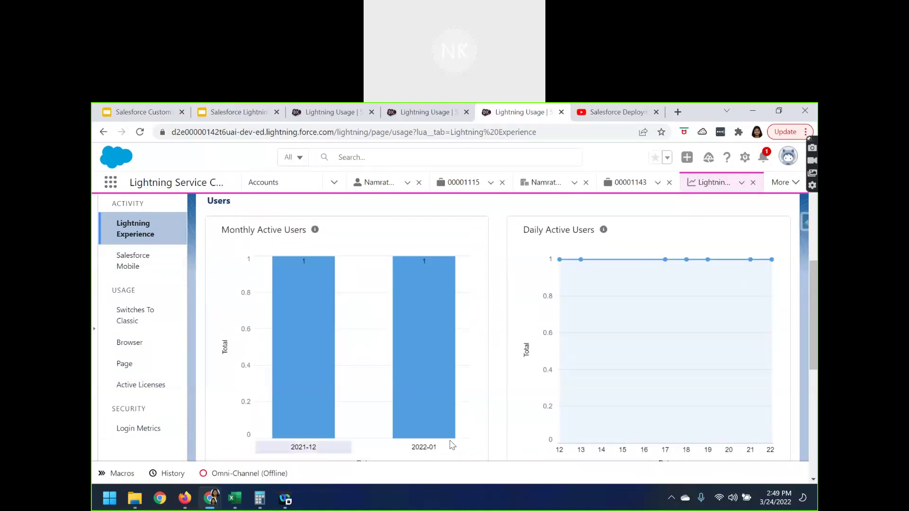
pyautogui.scroll(1, 411, 378)
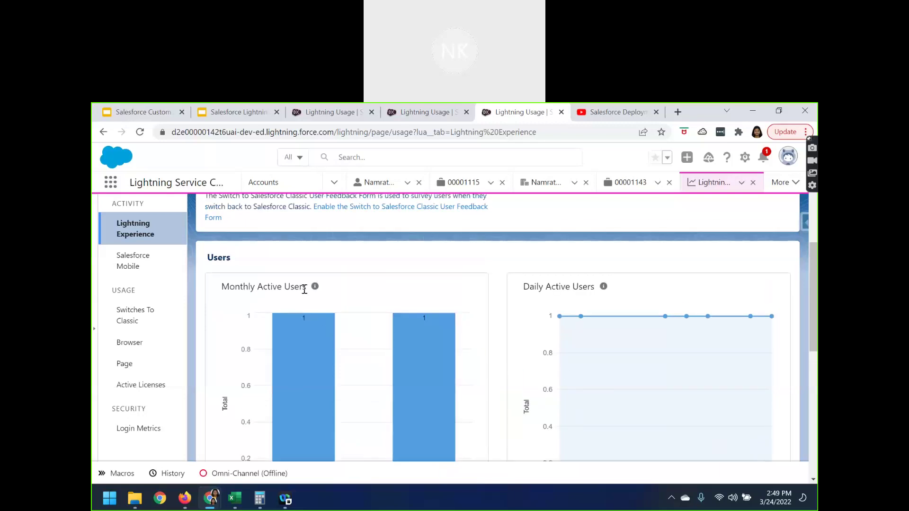
pyautogui.moveTo(221, 288); pyautogui.dragTo(316, 290)
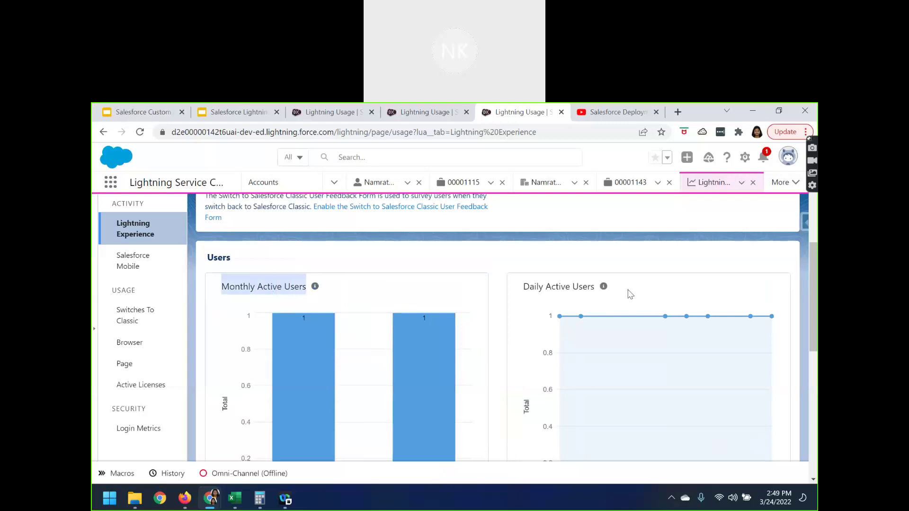
pyautogui.moveTo(604, 287)
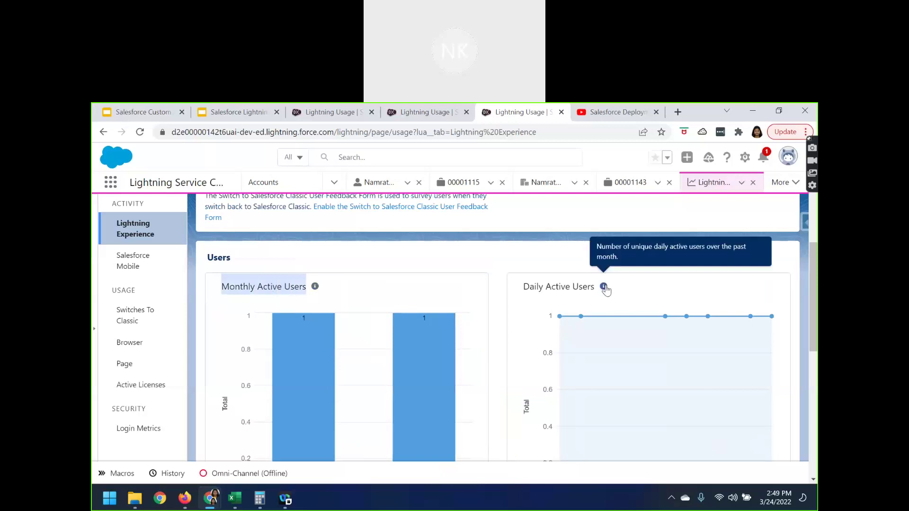
pyautogui.moveTo(524, 287); pyautogui.dragTo(595, 290)
# Examine the Most Active Users By Profile chart for Lightning Experience
pyautogui.moveTo(405, 385)
pyautogui.scroll(-1, 400, 388)
pyautogui.scroll(-4, 400, 392)
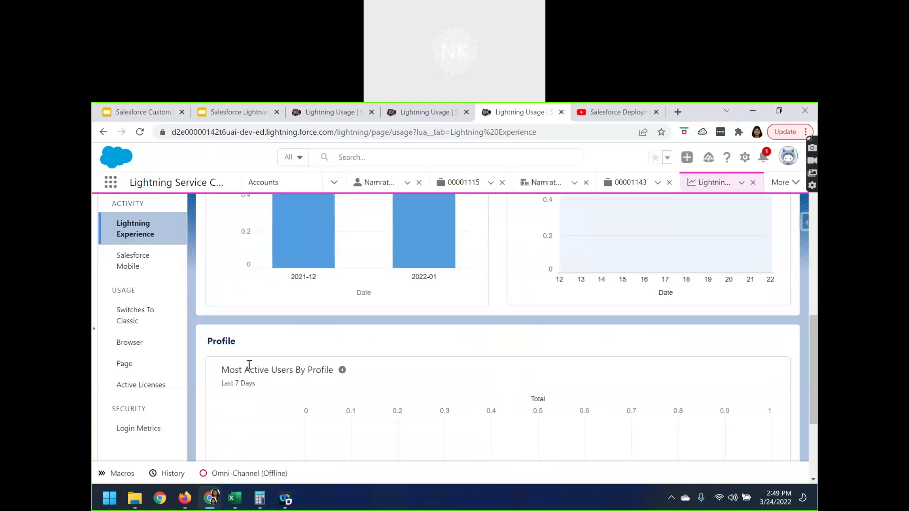
pyautogui.scroll(-3, 319, 376)
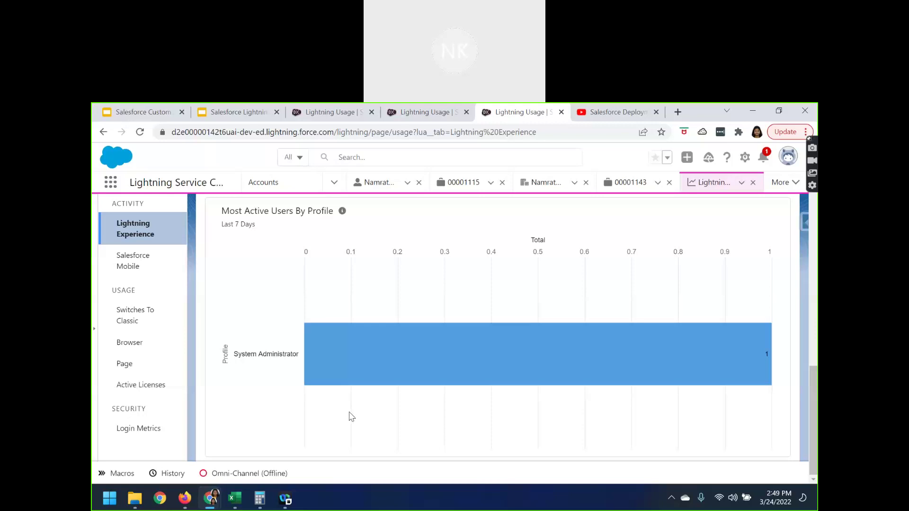
pyautogui.moveTo(348, 370)
pyautogui.moveTo(342, 212)
pyautogui.scroll(10, 398, 329)
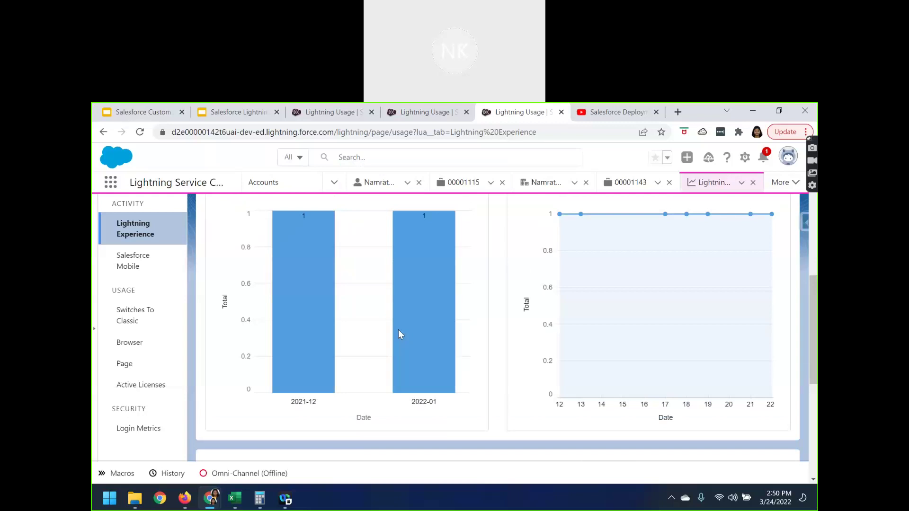
# Read the Salesforce Optimizer recommendation and the Key Metrics section of the Lightning Experience page
pyautogui.scroll(3, 280, 369)
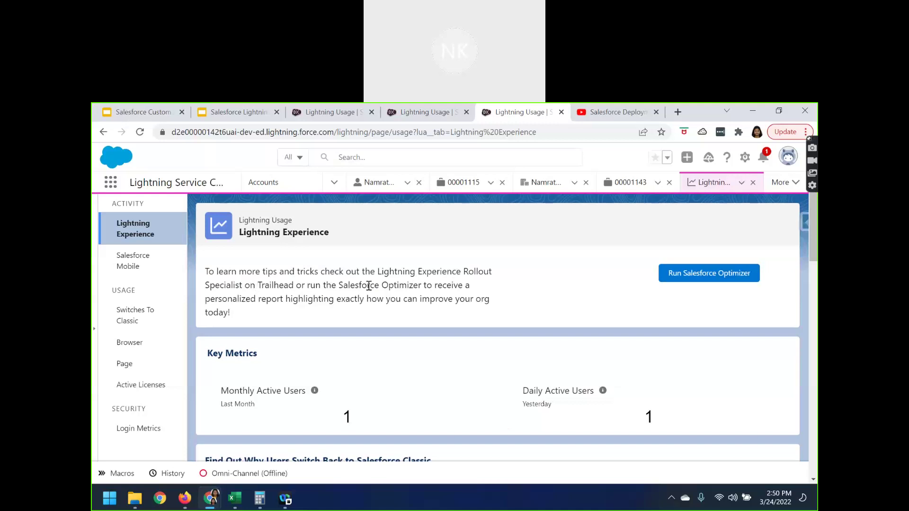
pyautogui.moveTo(337, 285); pyautogui.dragTo(496, 315)
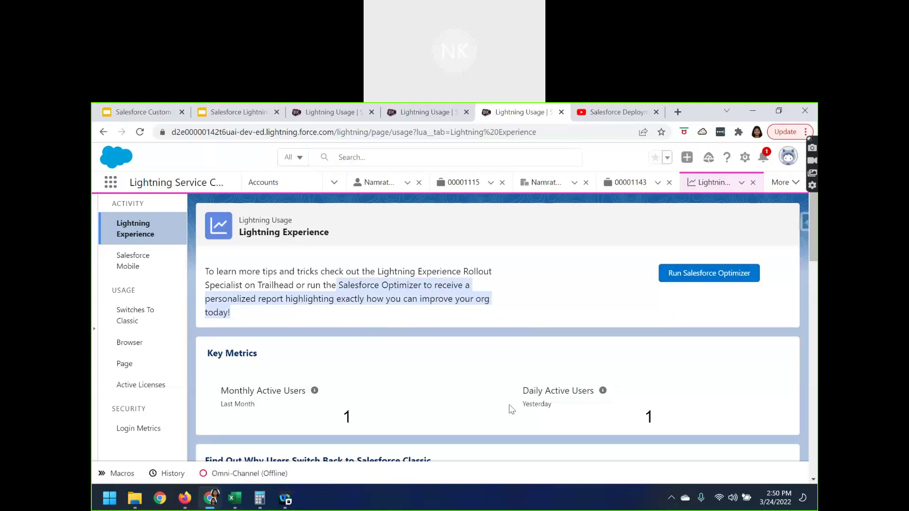
pyautogui.scroll(-2, 507, 410)
pyautogui.moveTo(208, 236); pyautogui.dragTo(458, 318)
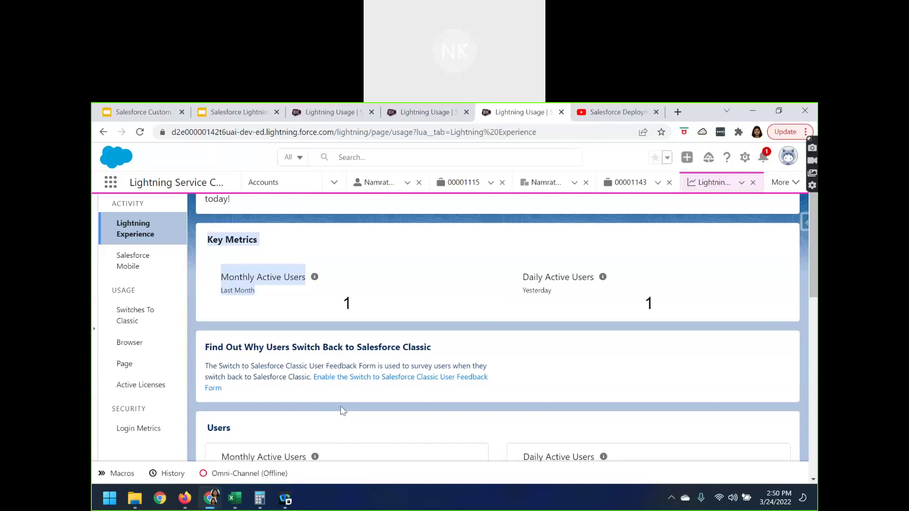
pyautogui.scroll(2, 369, 410)
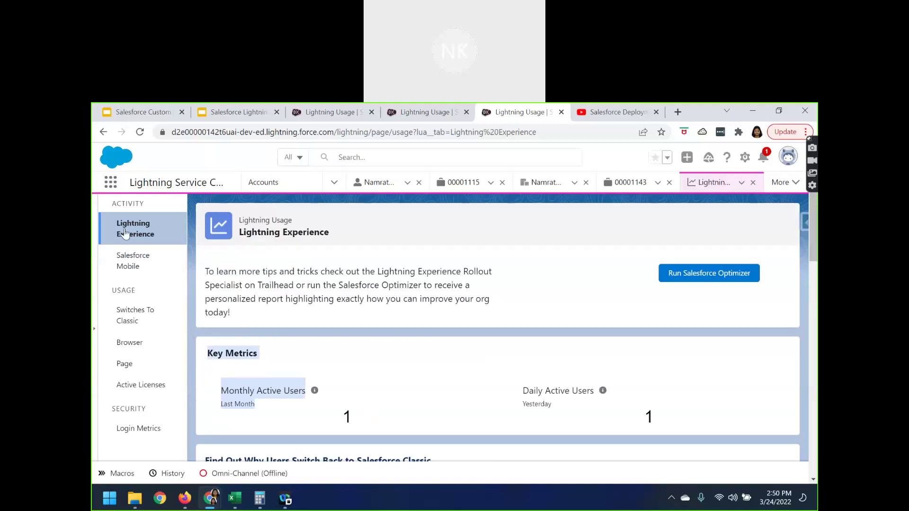
# View the Salesforce Mobile activity page and examine its key metrics, active user charts and profile section
pyautogui.click(132, 274)
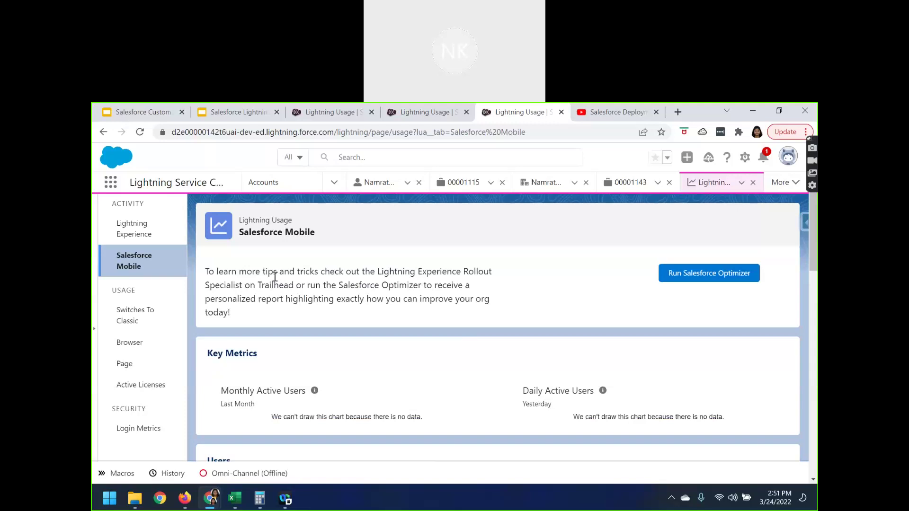
pyautogui.scroll(-3, 280, 352)
pyautogui.scroll(-4, 279, 364)
pyautogui.scroll(2, 279, 368)
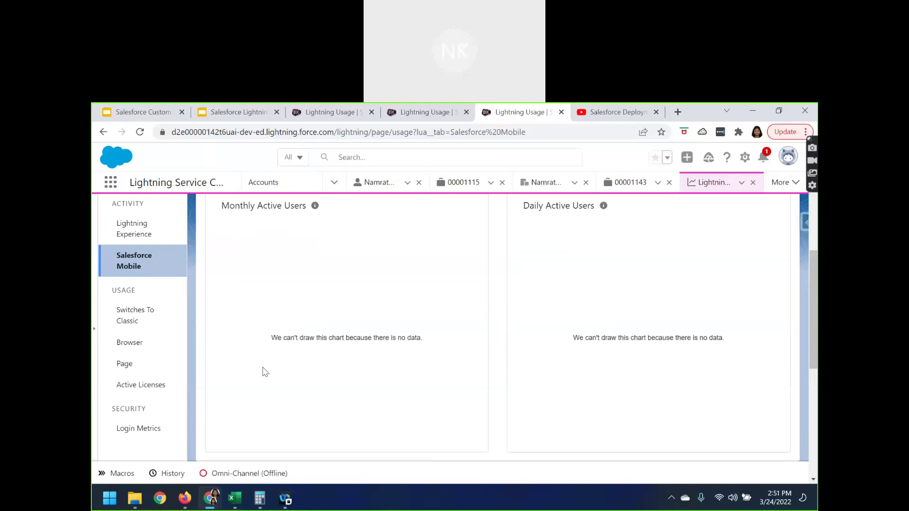
pyautogui.scroll(2, 355, 374)
pyautogui.scroll(-4, 643, 362)
pyautogui.scroll(-4, 182, 413)
pyautogui.scroll(1, 355, 390)
pyautogui.scroll(3, 355, 389)
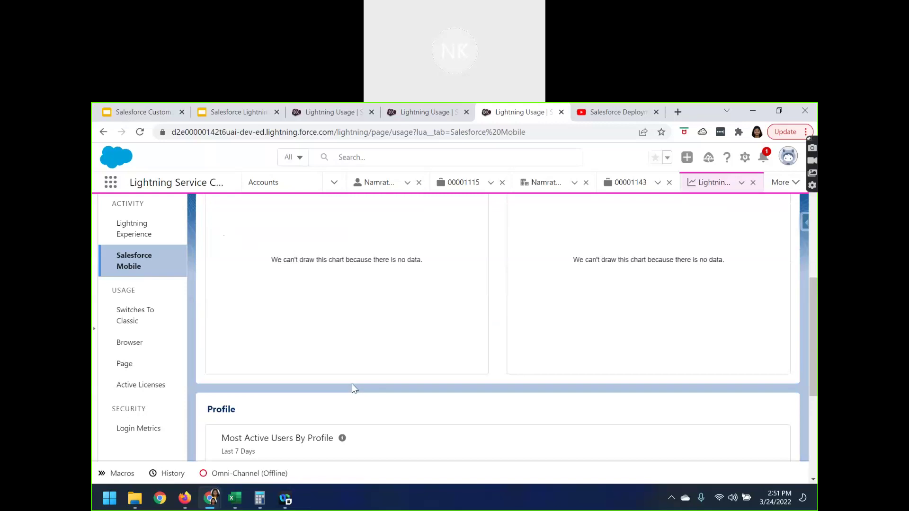
pyautogui.scroll(3, 356, 383)
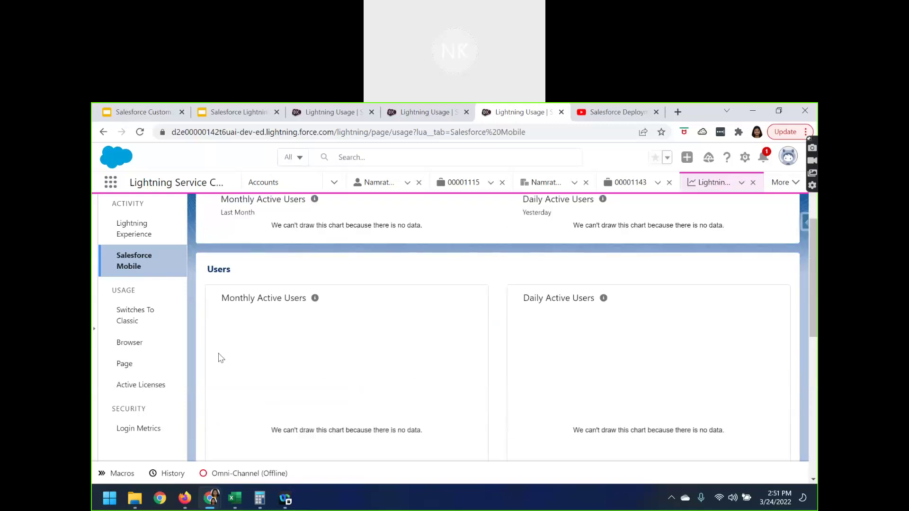
pyautogui.scroll(3, 223, 330)
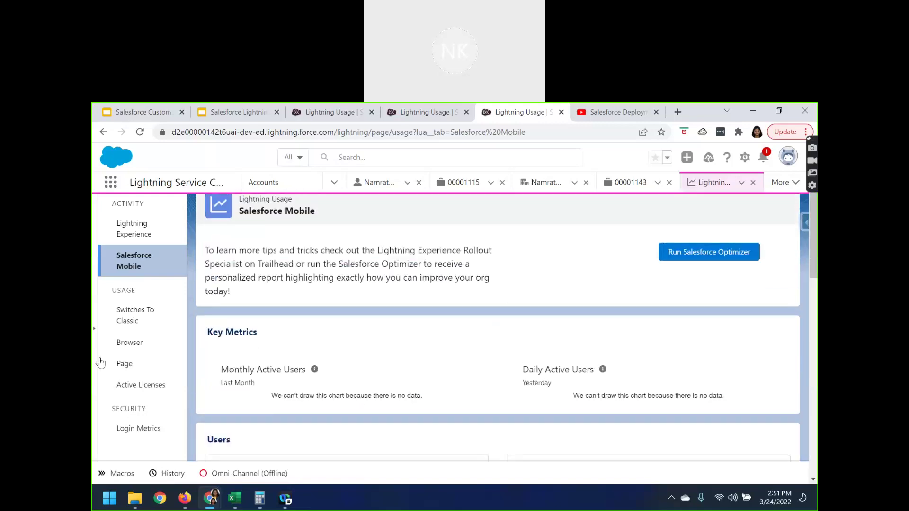
# View the Switches To Classic page and read the descriptions of the total and unique switches metrics
pyautogui.click(129, 327)
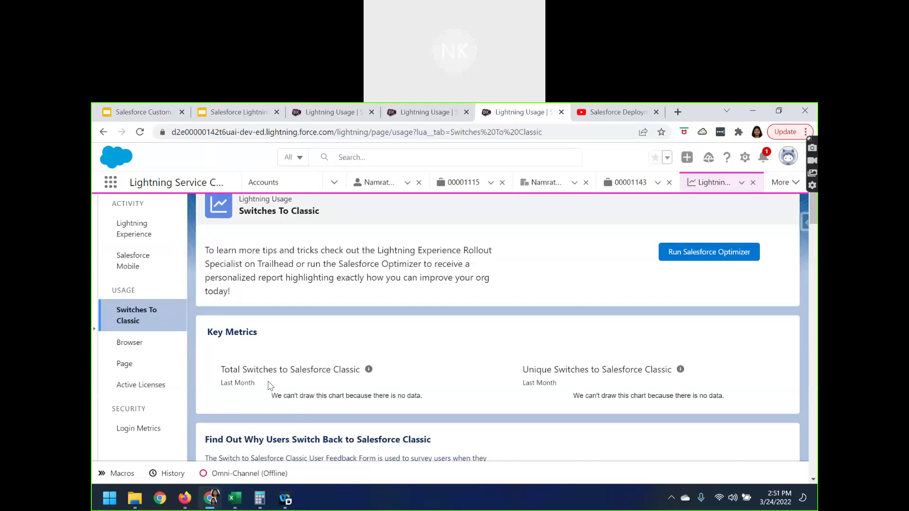
pyautogui.scroll(-1, 271, 386)
pyautogui.scroll(1, 269, 389)
pyautogui.scroll(1, 268, 389)
pyautogui.moveTo(243, 369); pyautogui.dragTo(361, 371)
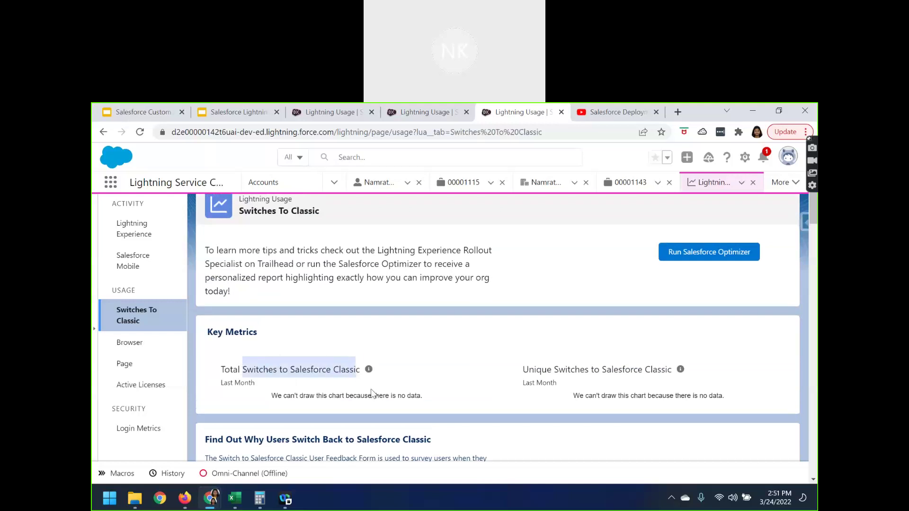
pyautogui.moveTo(369, 373)
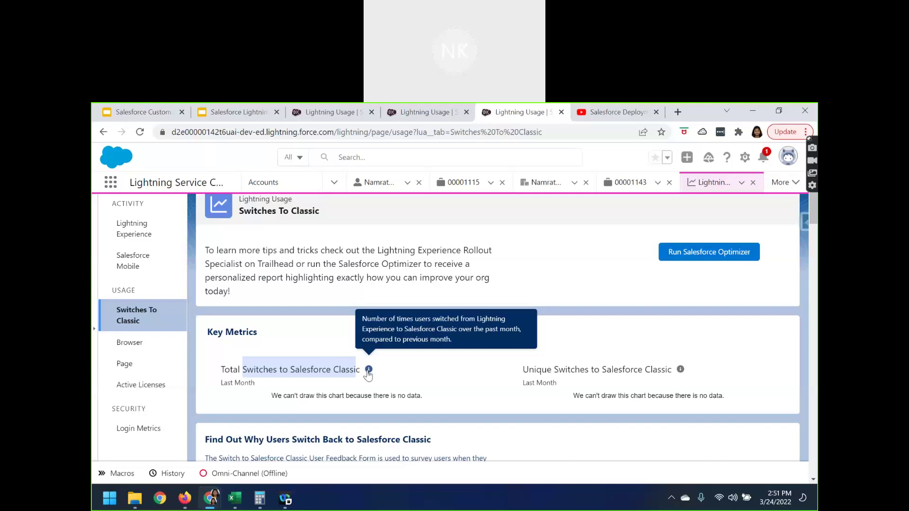
pyautogui.moveTo(681, 374)
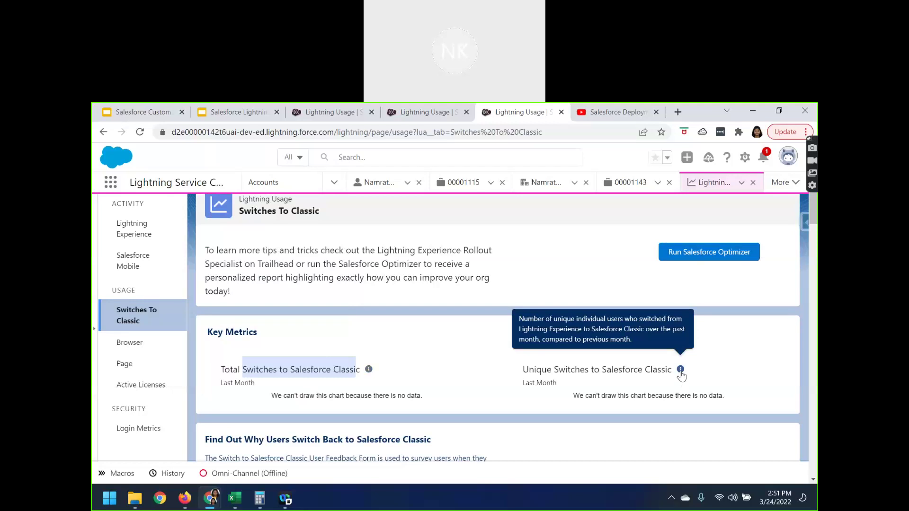
pyautogui.click(680, 370)
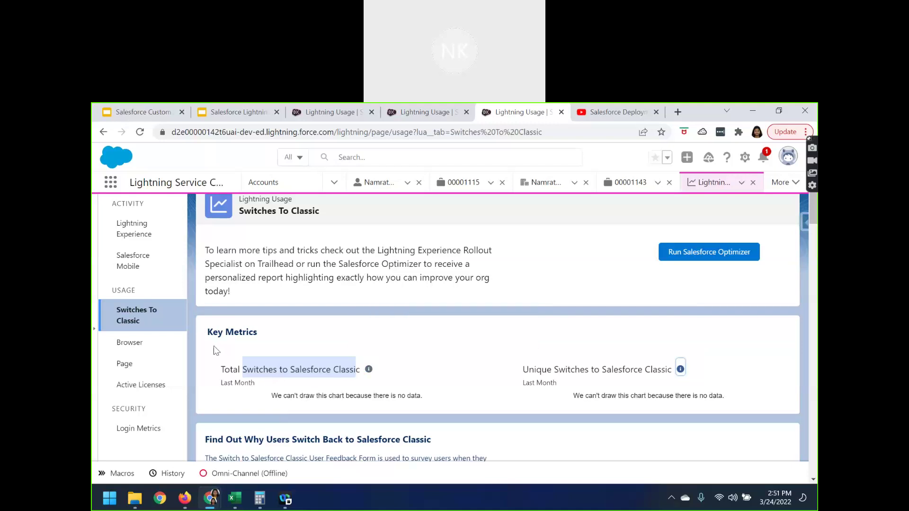
# Read the unique switches description and review the feedback form section and the monthly, daily and user charts of Switches To Classic
pyautogui.click(329, 385)
pyautogui.moveTo(681, 372)
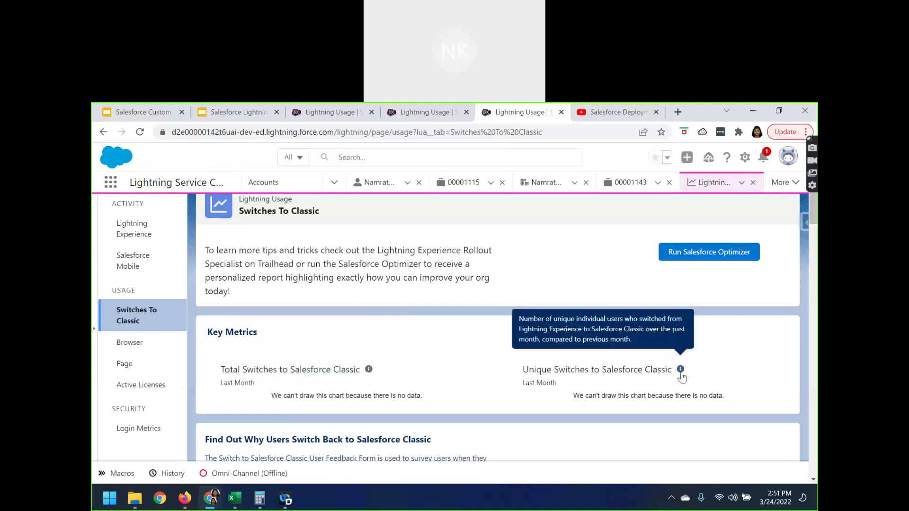
pyautogui.scroll(-3, 681, 376)
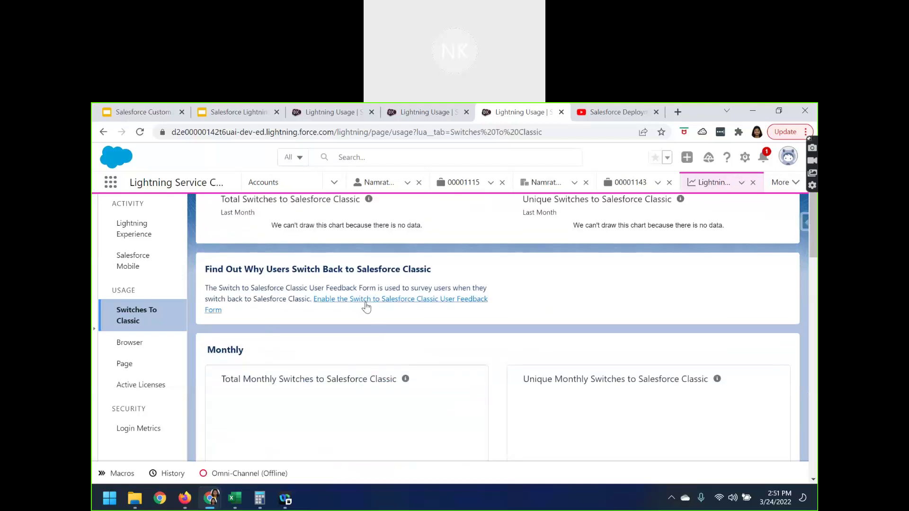
pyautogui.scroll(-1, 433, 406)
pyautogui.scroll(-5, 432, 406)
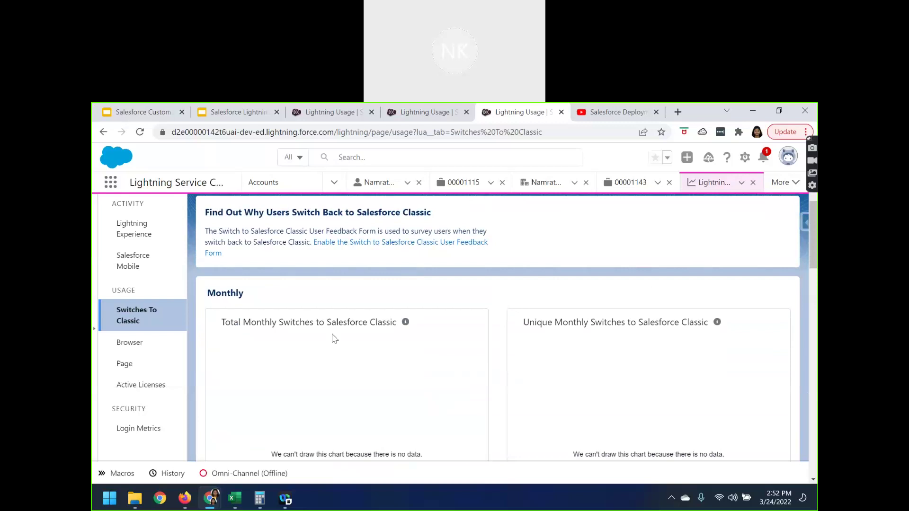
pyautogui.scroll(-4, 416, 414)
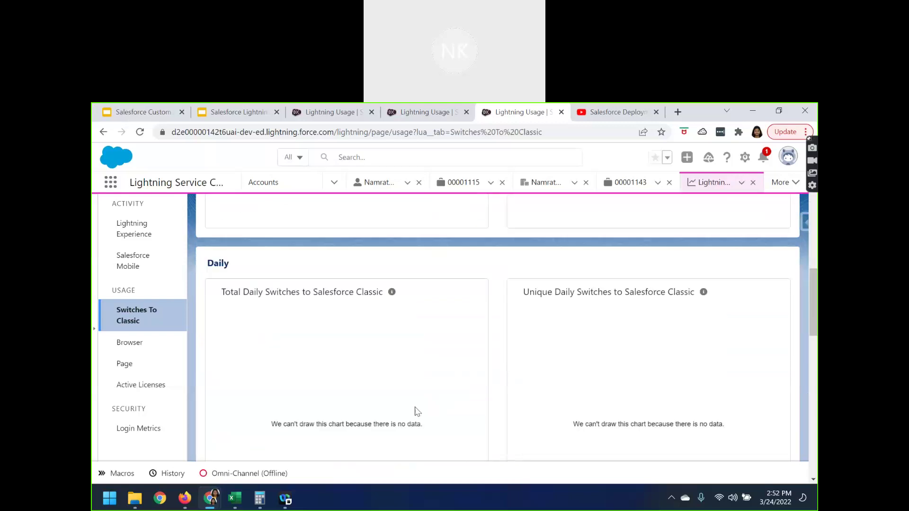
pyautogui.scroll(-4, 423, 405)
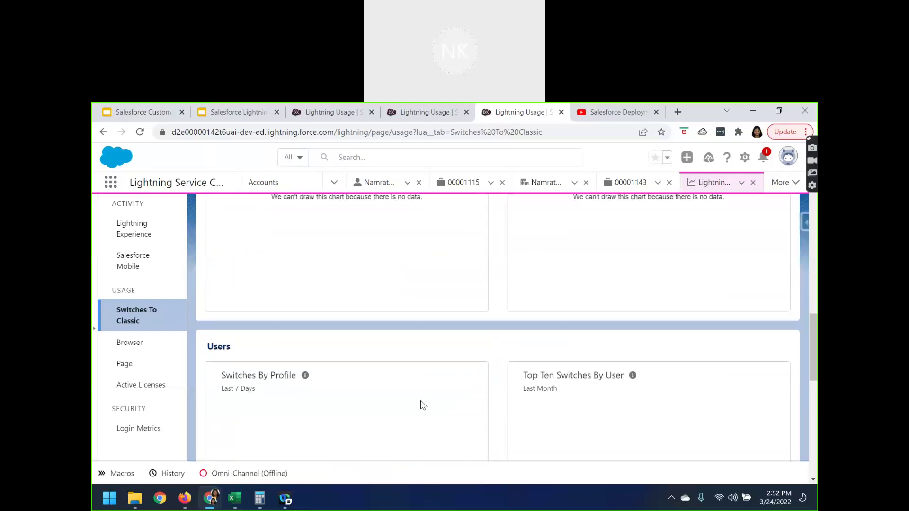
pyautogui.scroll(6, 423, 405)
pyautogui.scroll(10, 423, 406)
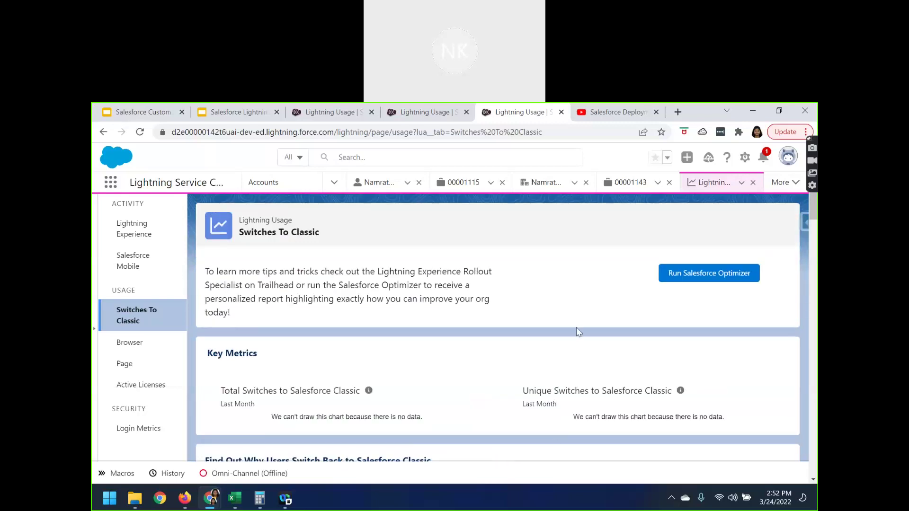
pyautogui.scroll(-4, 486, 390)
pyautogui.scroll(-7, 489, 393)
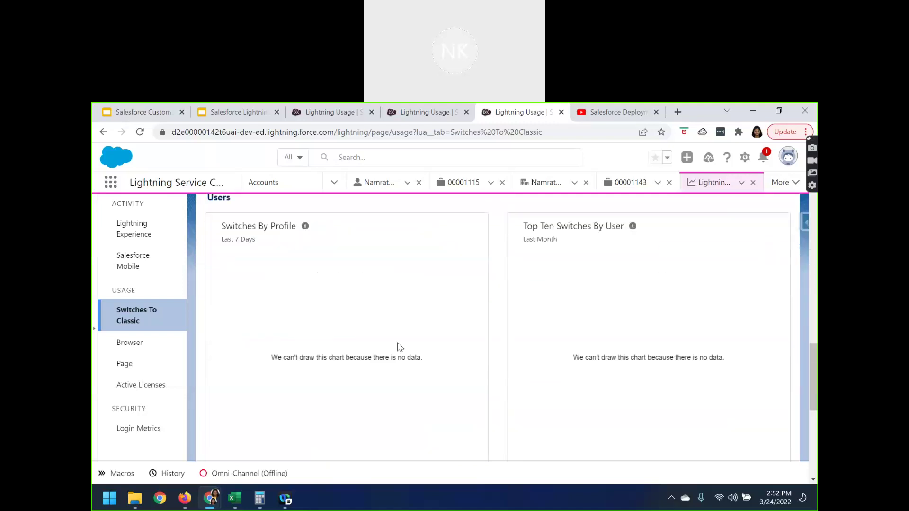
# View the Browser usage page and examine the Browser Usage By Month chart with its description and the Browser Usage chart
pyautogui.click(133, 343)
pyautogui.scroll(10, 250, 422)
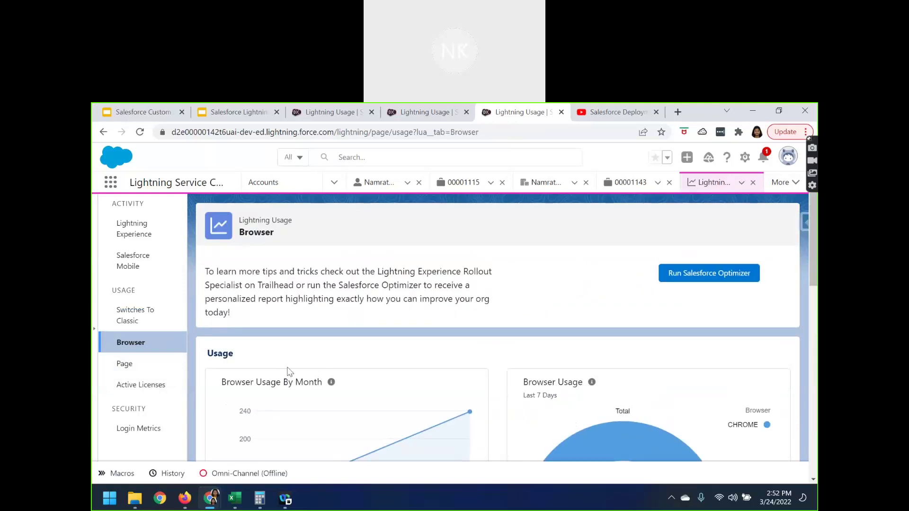
pyautogui.scroll(-4, 267, 405)
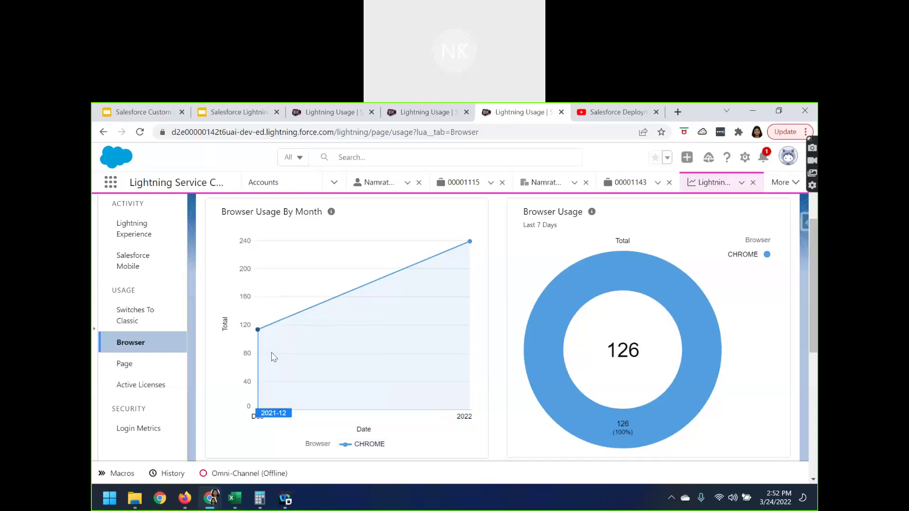
pyautogui.scroll(1, 302, 332)
pyautogui.moveTo(332, 273)
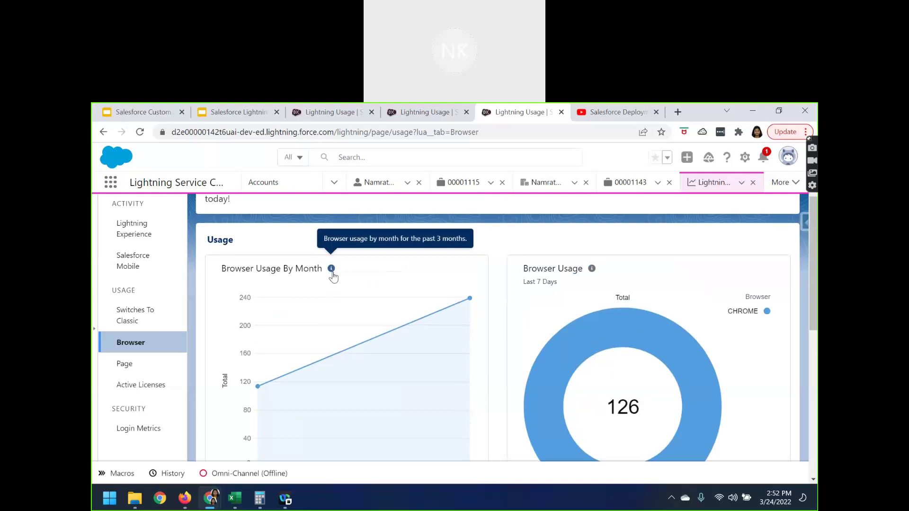
pyautogui.scroll(-3, 711, 383)
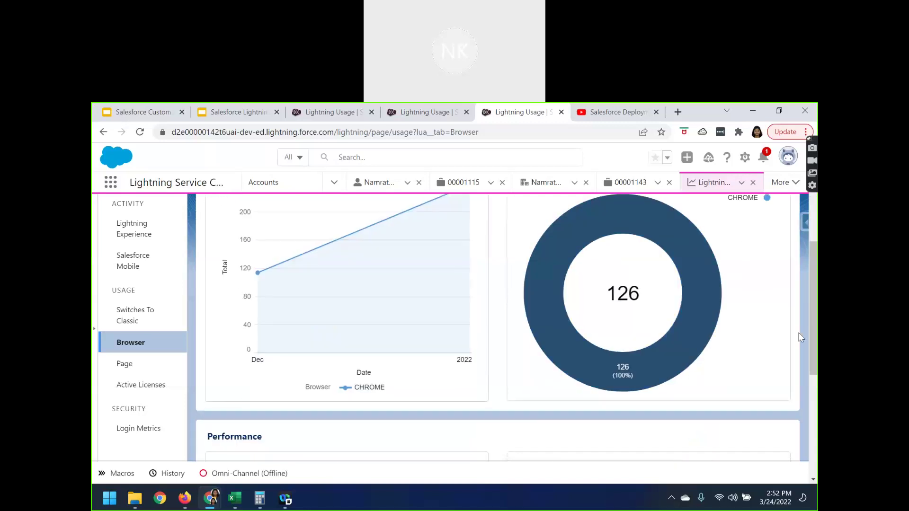
pyautogui.scroll(1, 709, 313)
# Examine the Browser Performance By Month chart and read the description of the Performance By Browser chart
pyautogui.scroll(-4, 555, 377)
pyautogui.scroll(-2, 378, 379)
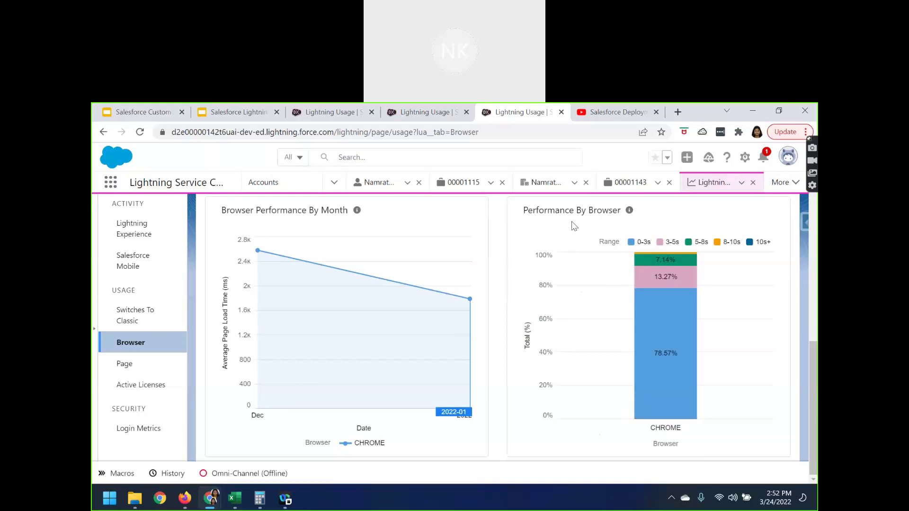
pyautogui.moveTo(629, 214)
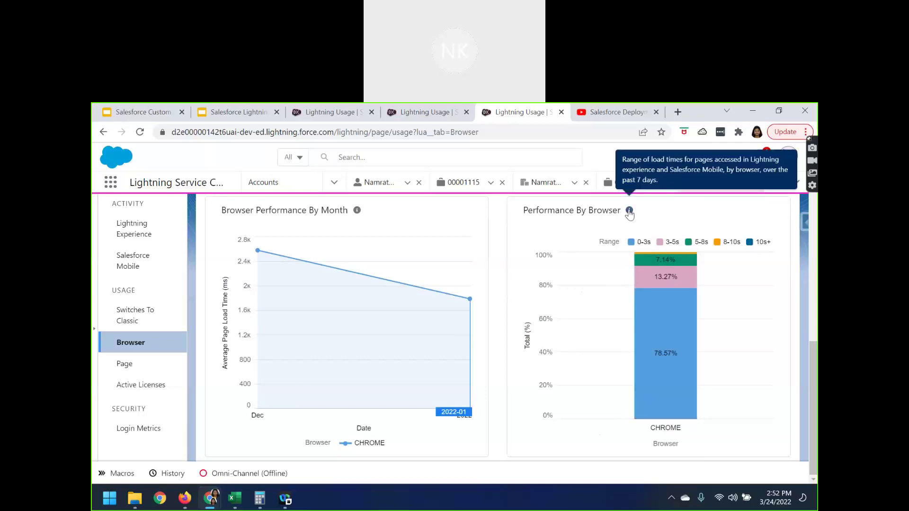
pyautogui.scroll(10, 568, 349)
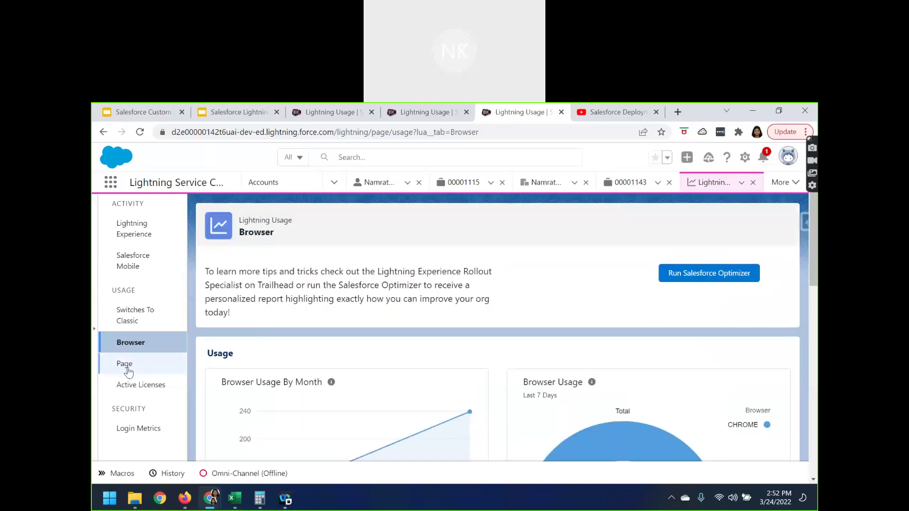
# View the Page usage page and look over its Most Viewed Pages chart and Performance section
pyautogui.click(126, 365)
pyautogui.scroll(-1, 384, 408)
pyautogui.scroll(-1, 476, 450)
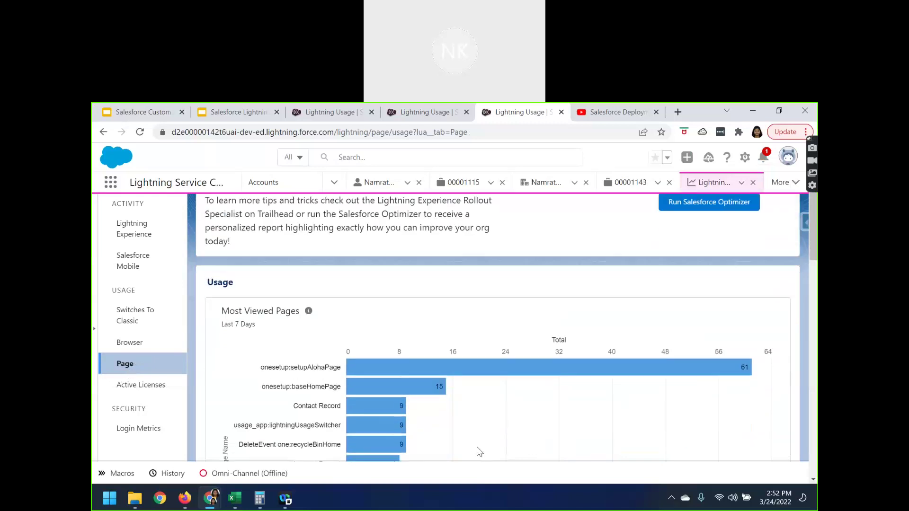
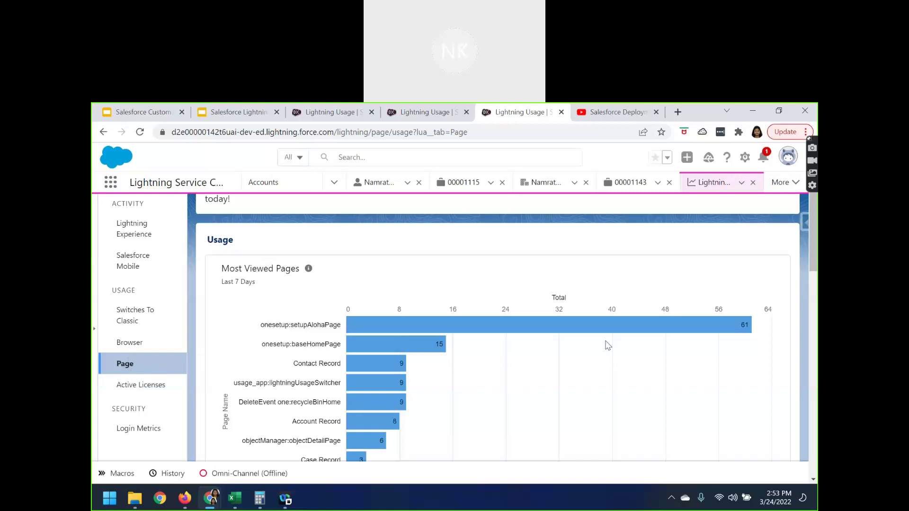
pyautogui.scroll(-5, 750, 389)
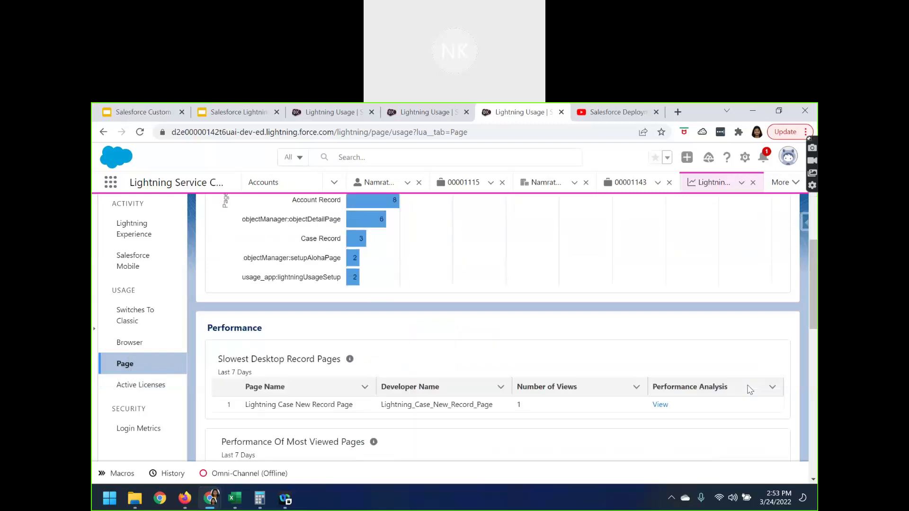
pyautogui.scroll(-2, 750, 389)
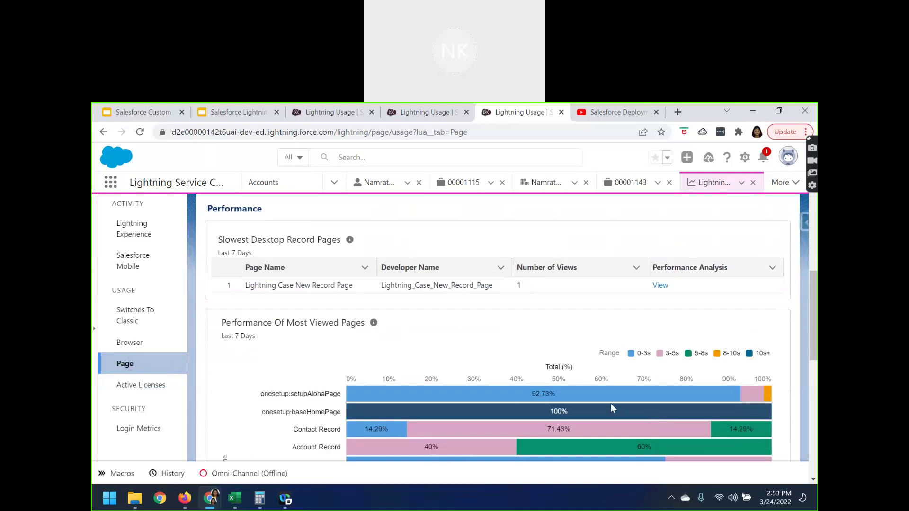
pyautogui.moveTo(736, 406)
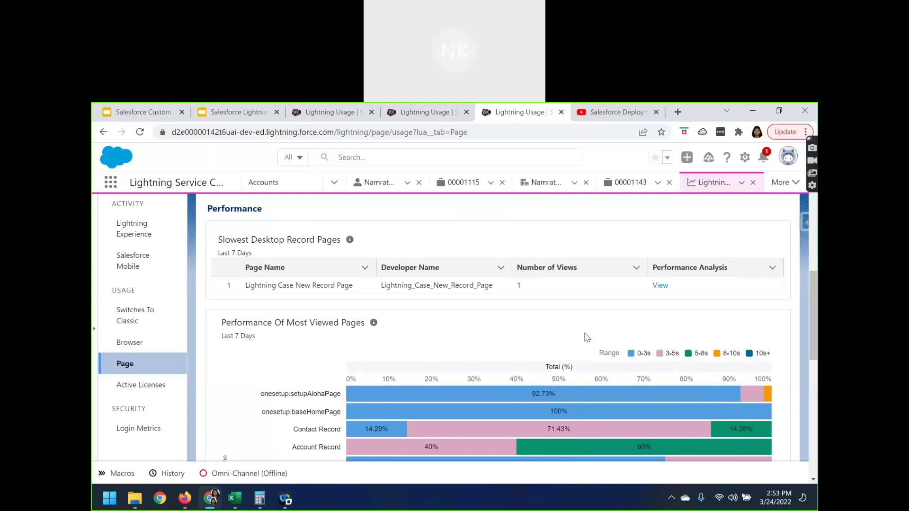
# Return to the Most Viewed Pages chart and examine the individual page totals and the chart's description
pyautogui.scroll(10, 555, 346)
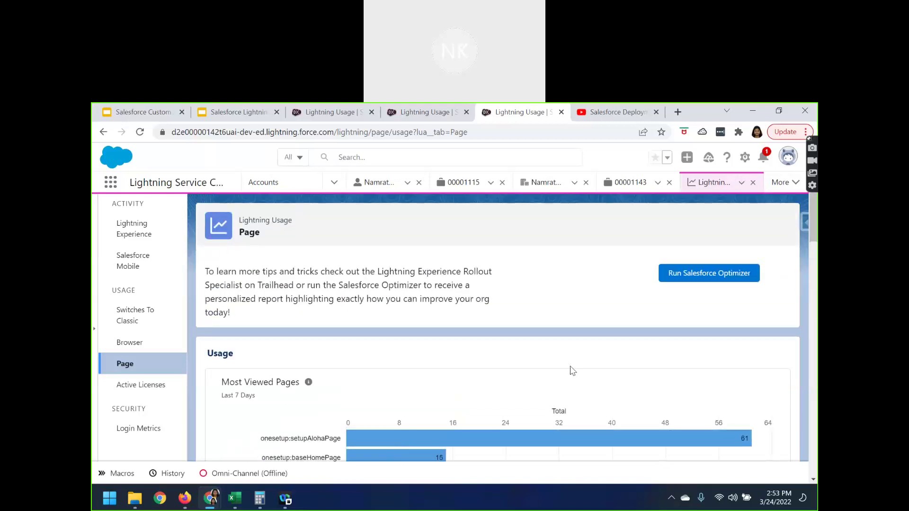
pyautogui.scroll(-3, 573, 370)
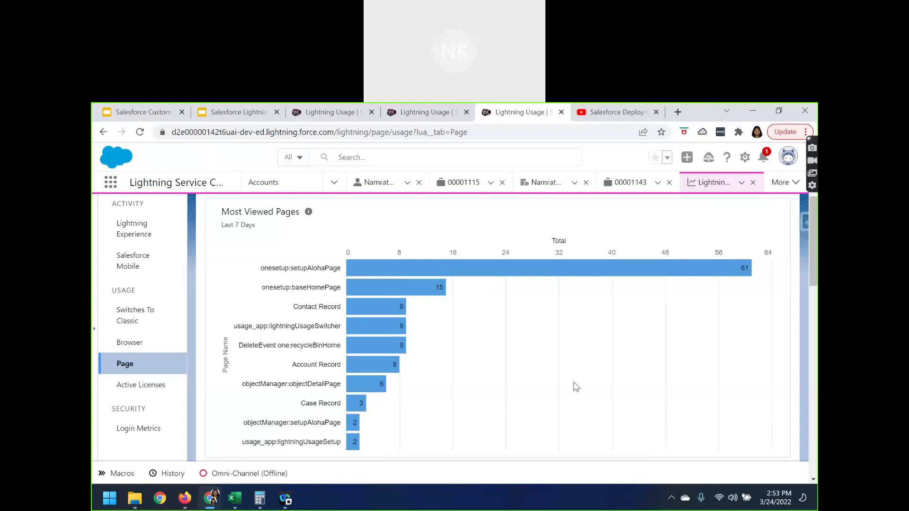
pyautogui.scroll(1, 340, 387)
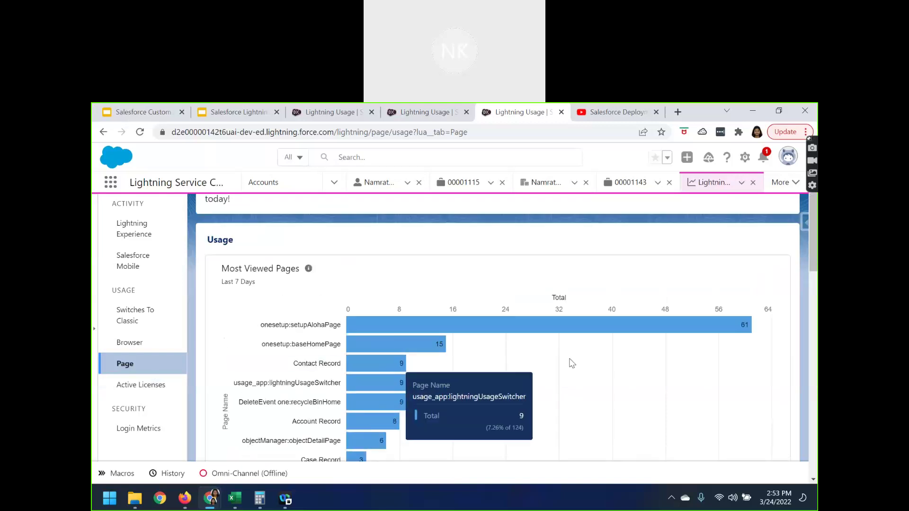
pyautogui.moveTo(590, 325)
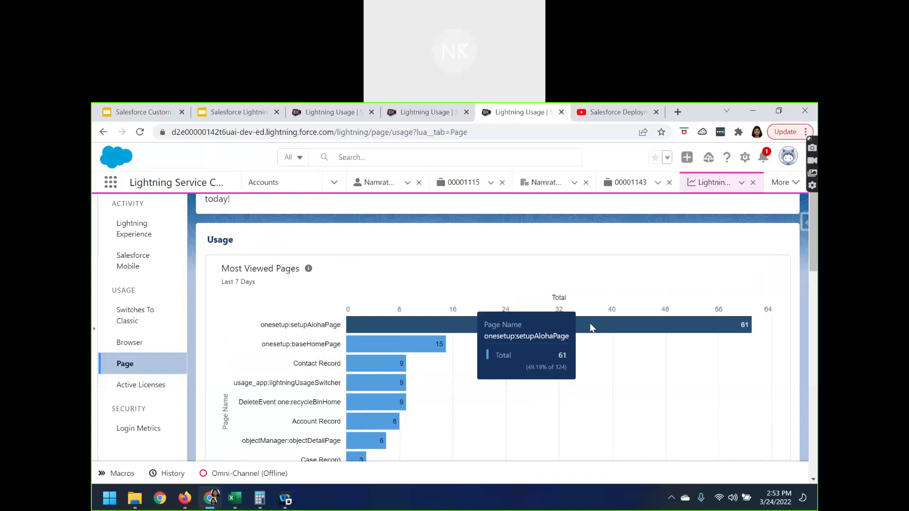
pyautogui.moveTo(308, 269)
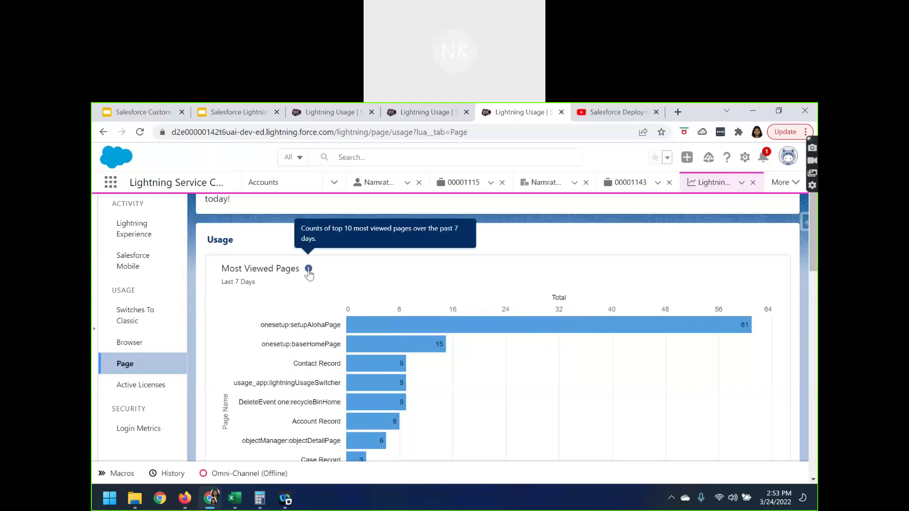
pyautogui.scroll(-2, 543, 431)
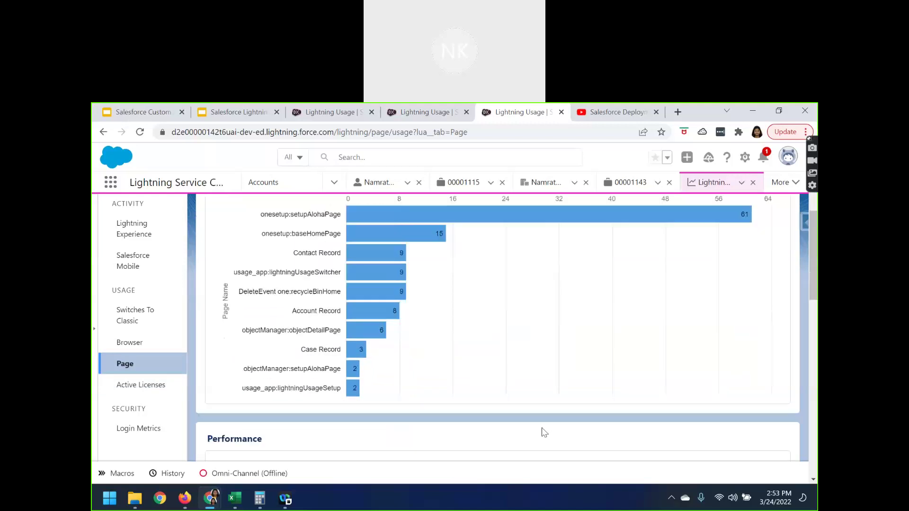
# Examine the Slowest Desktop Record Pages table and the load-time ranges in the Performance Of Most Viewed Pages chart
pyautogui.scroll(-4, 544, 431)
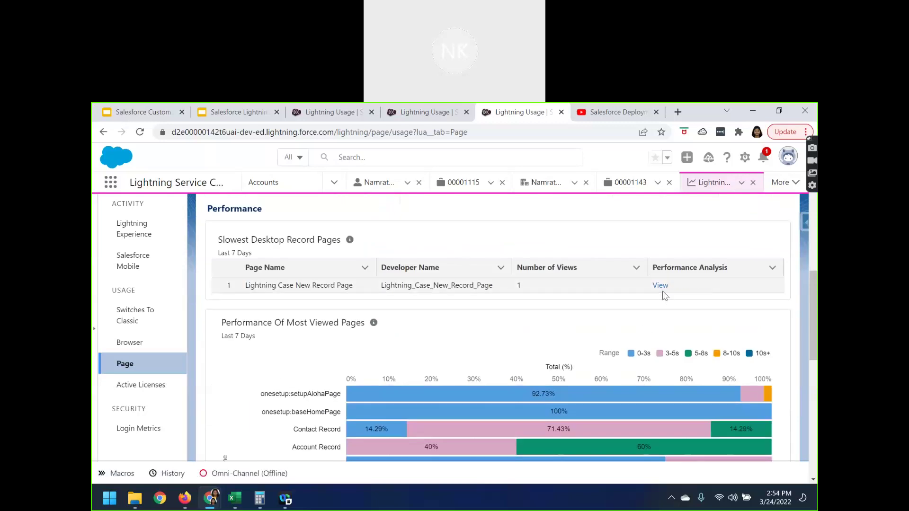
pyautogui.scroll(-2, 544, 315)
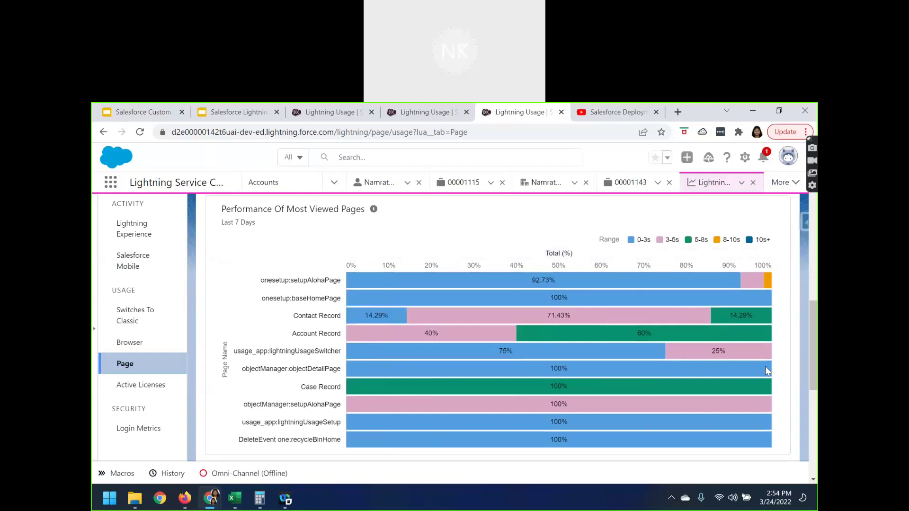
pyautogui.moveTo(728, 280)
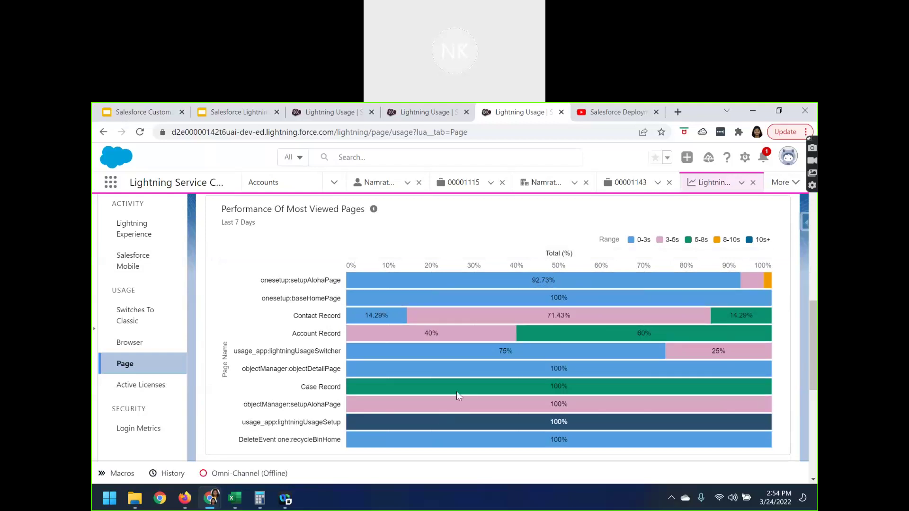
pyautogui.moveTo(472, 393)
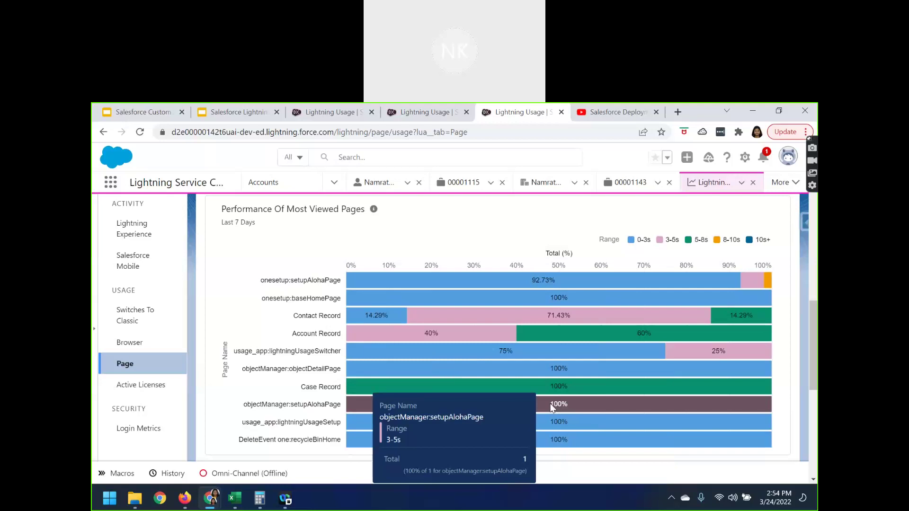
pyautogui.scroll(-2, 592, 377)
pyautogui.scroll(2, 583, 407)
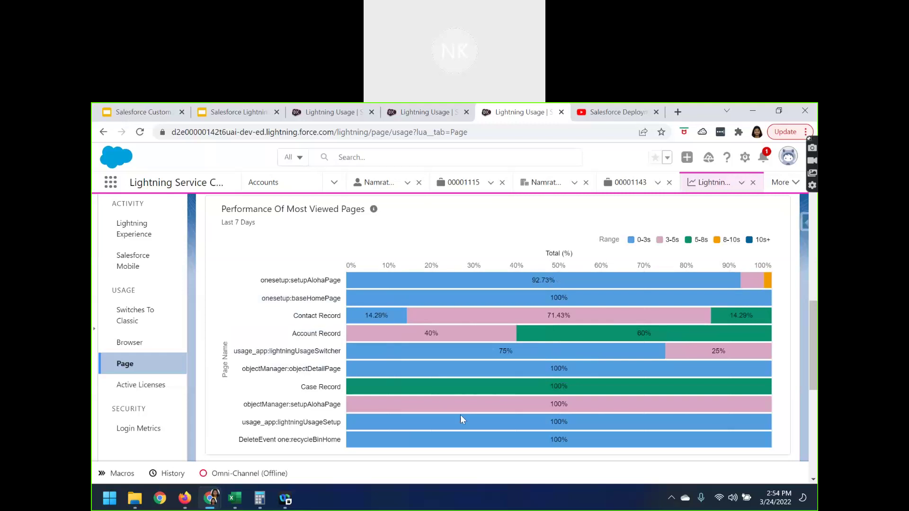
pyautogui.moveTo(462, 447)
pyautogui.scroll(-3, 694, 352)
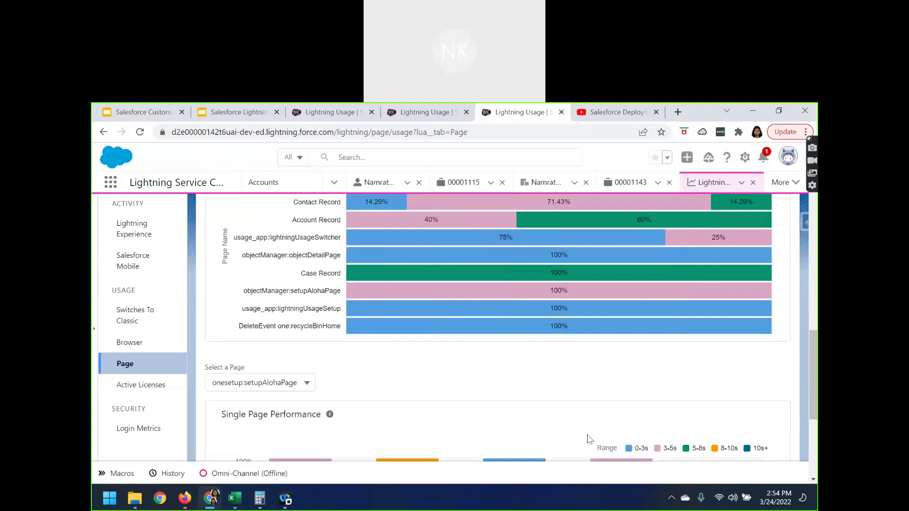
pyautogui.scroll(1, 589, 439)
pyautogui.scroll(1, 593, 436)
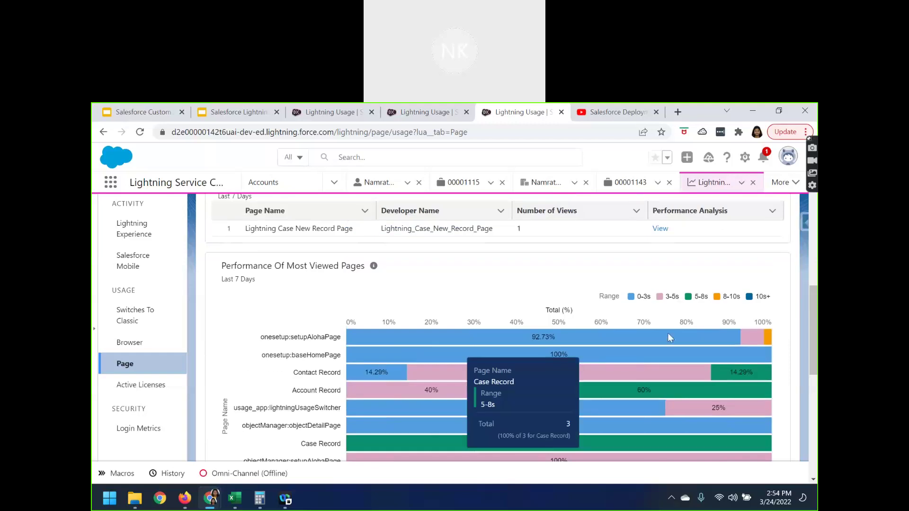
# Examine the Single Page Performance chart for onesetup:setupAlohaPage and read the chart's description
pyautogui.scroll(-1, 670, 320)
pyautogui.scroll(-2, 672, 325)
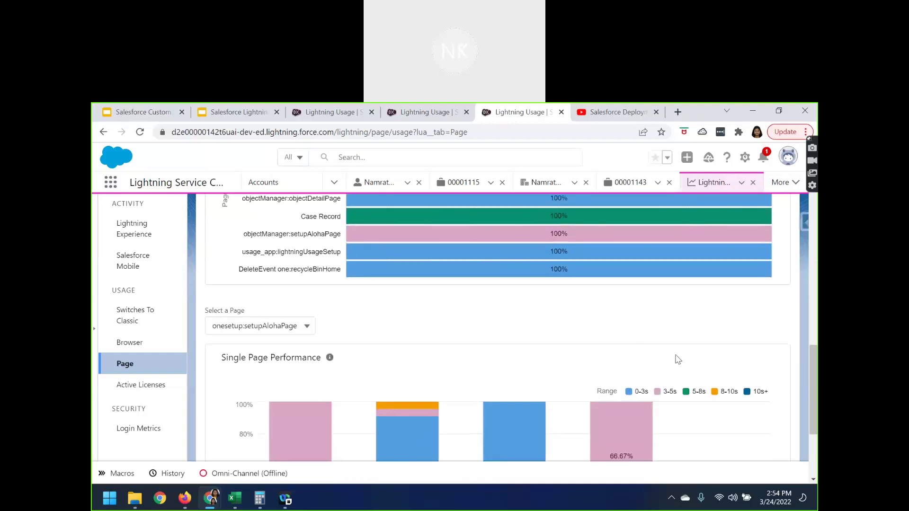
pyautogui.scroll(-3, 676, 360)
pyautogui.scroll(1, 393, 274)
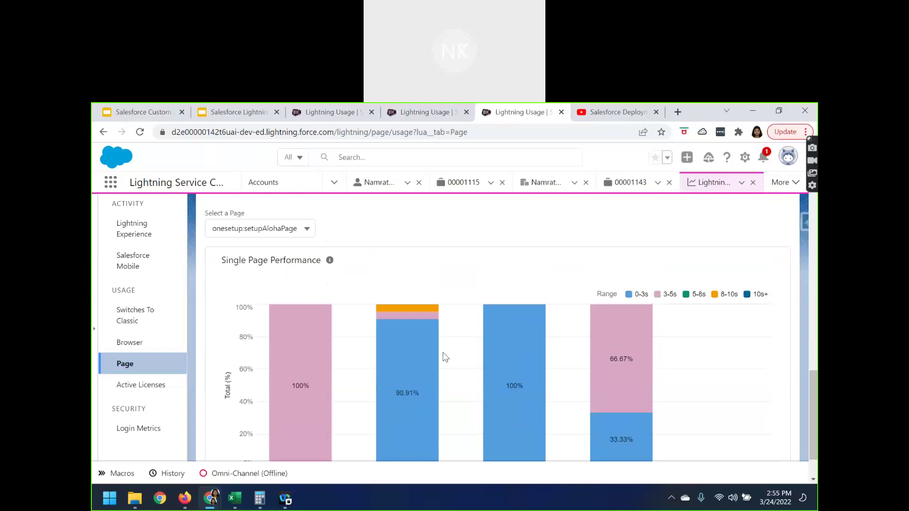
pyautogui.scroll(-1, 411, 360)
pyautogui.scroll(3, 671, 434)
pyautogui.moveTo(331, 319)
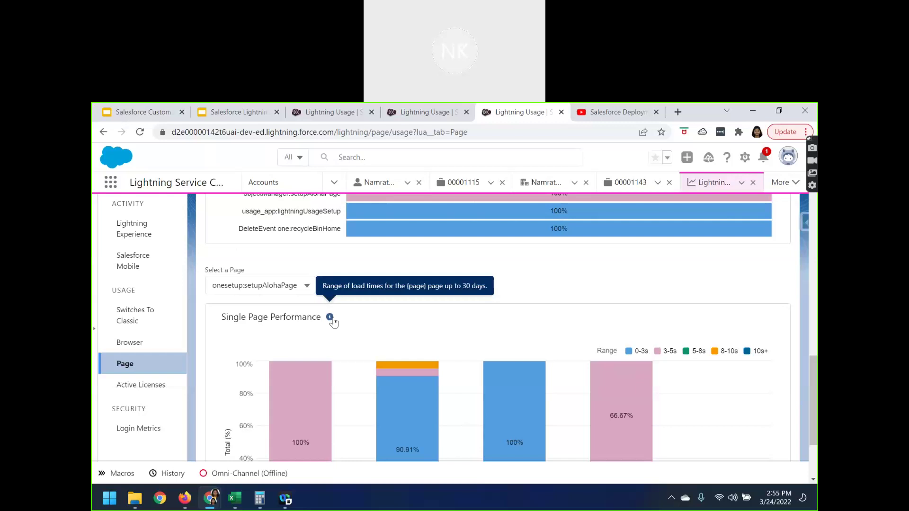
# View the Active Licenses usage page and examine the User Licenses by Profile chart for Salesforce licenses
pyautogui.scroll(-2, 423, 355)
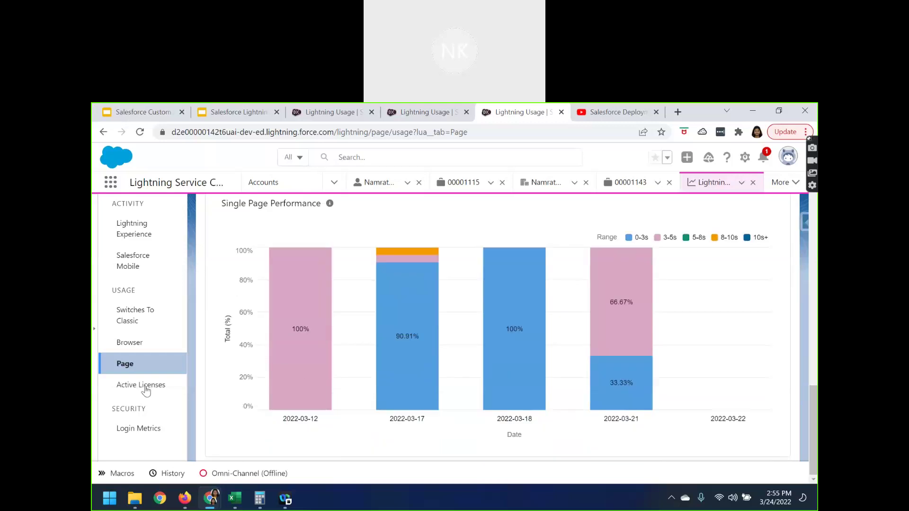
pyautogui.click(143, 386)
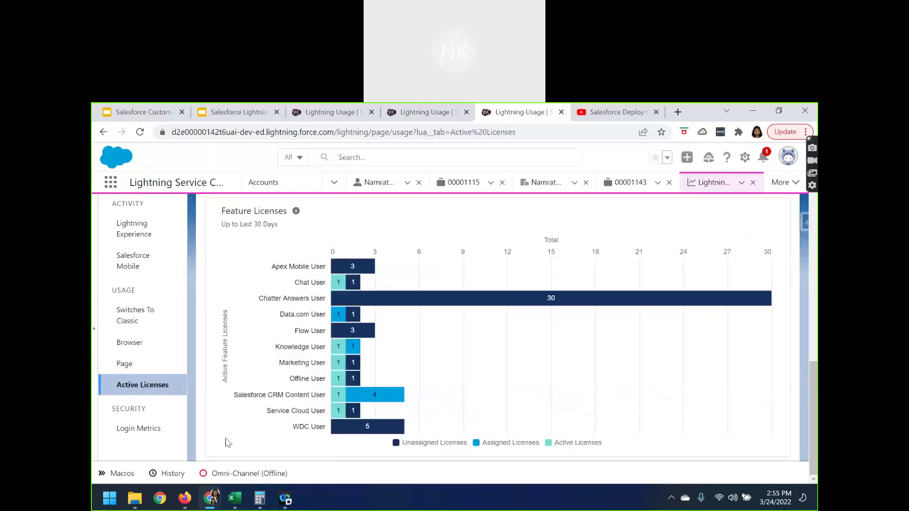
pyautogui.scroll(10, 237, 407)
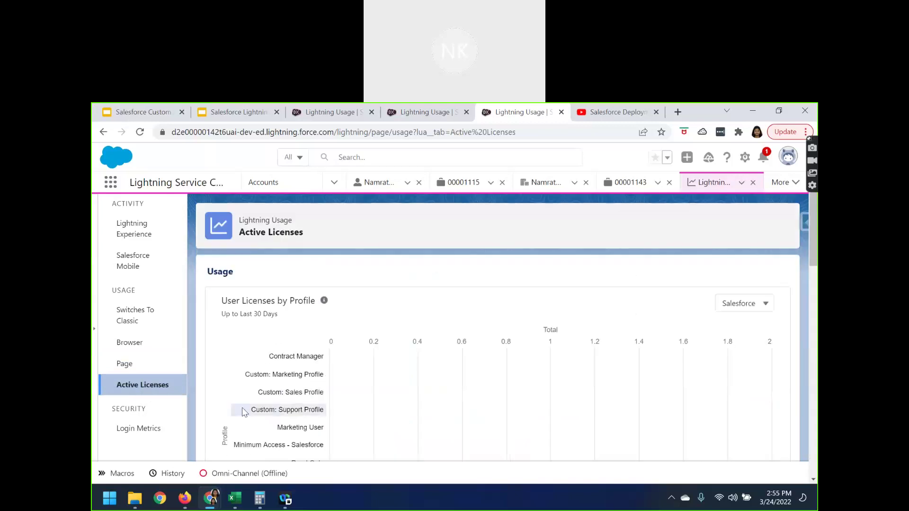
pyautogui.scroll(-1, 351, 423)
pyautogui.scroll(-2, 521, 419)
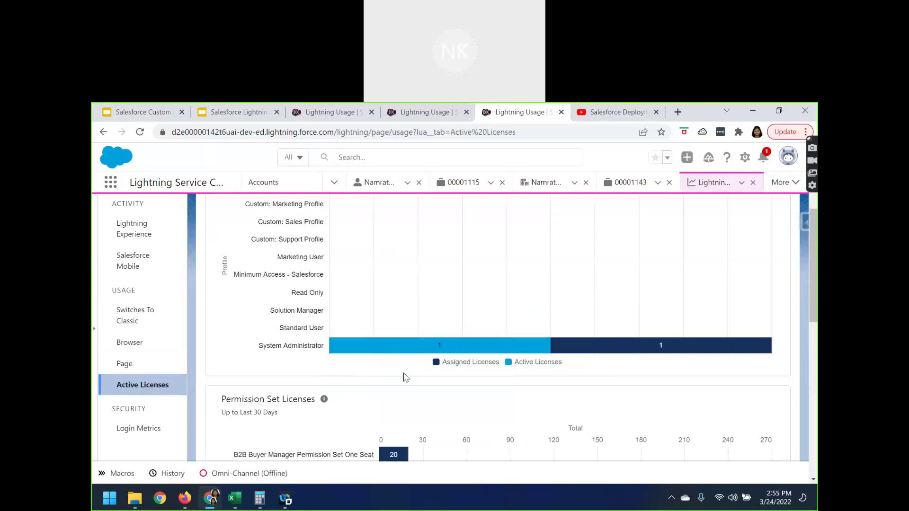
pyautogui.scroll(1, 386, 391)
pyautogui.scroll(1, 362, 288)
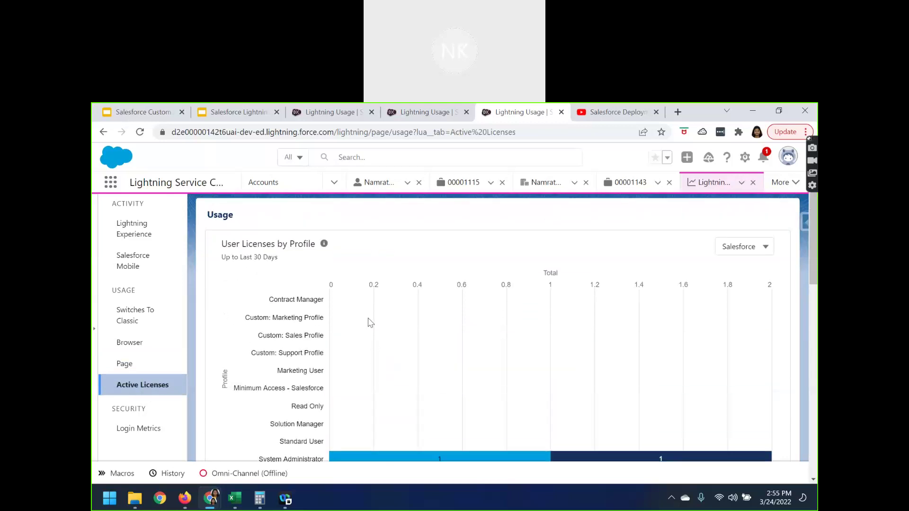
# Examine the Permission Set Licenses chart and the license status details for individual permission sets such as Sales User
pyautogui.scroll(-3, 428, 404)
pyautogui.scroll(-1, 429, 403)
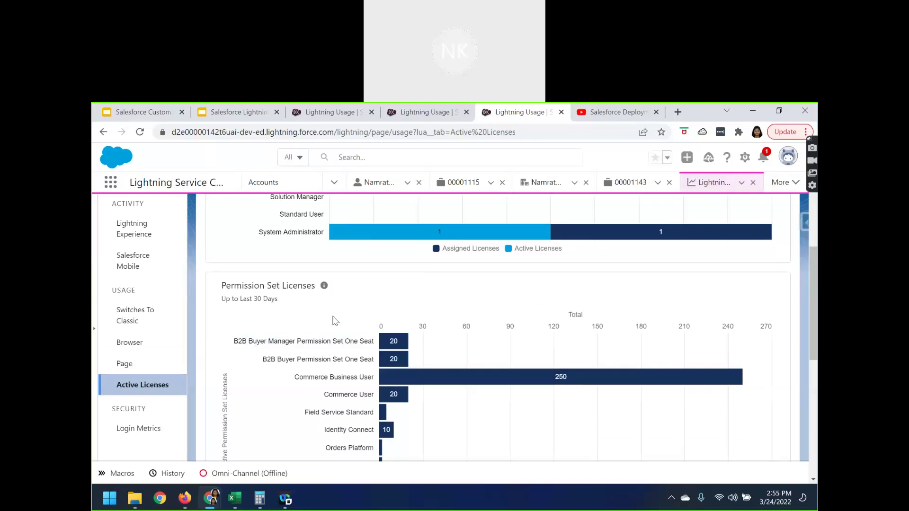
pyautogui.scroll(-1, 421, 407)
pyautogui.scroll(-2, 415, 405)
pyautogui.scroll(3, 412, 386)
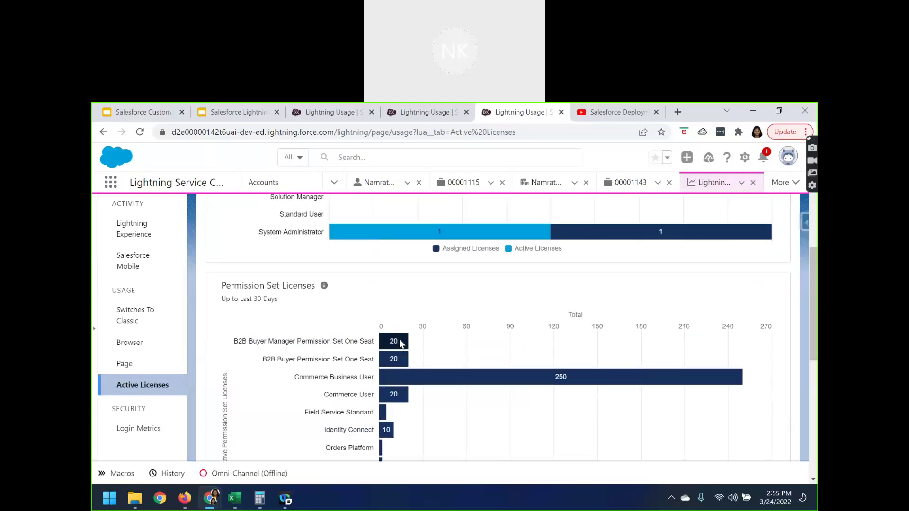
pyautogui.moveTo(401, 343)
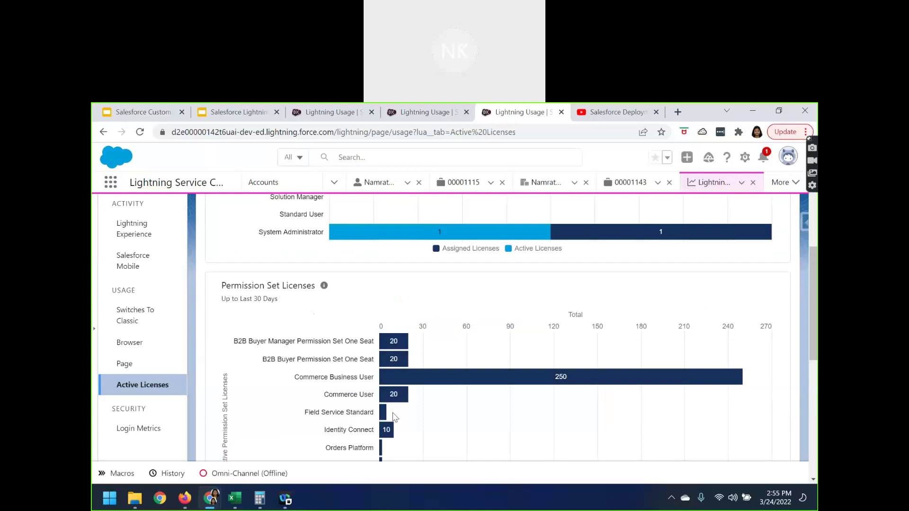
pyautogui.scroll(-2, 416, 395)
pyautogui.moveTo(416, 393)
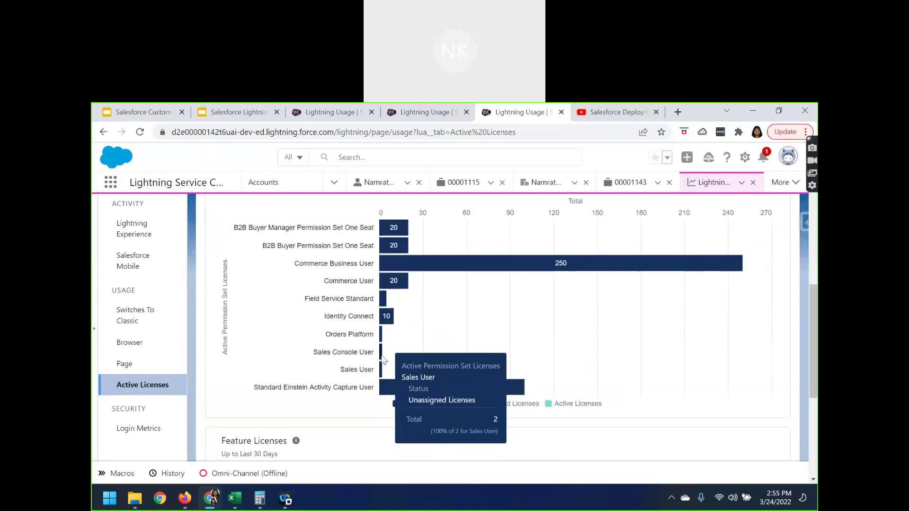
pyautogui.moveTo(382, 358)
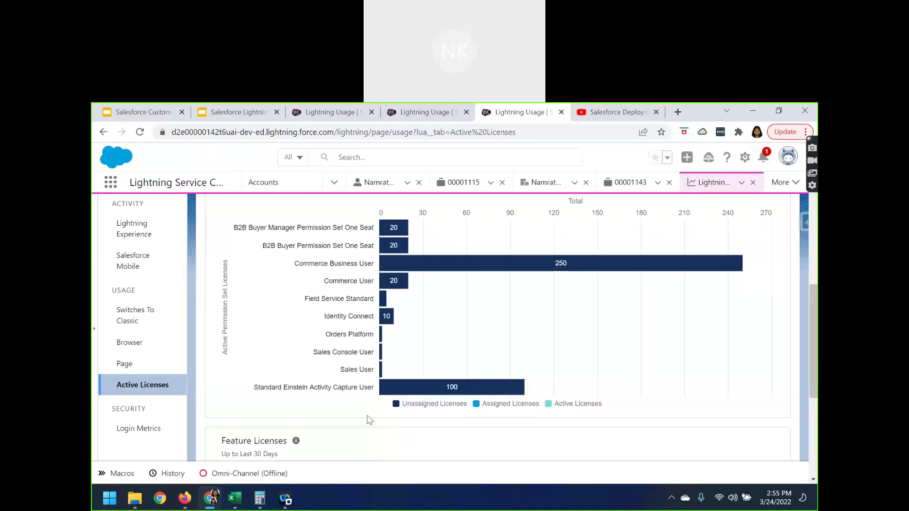
# Examine the Feature Licenses chart, including the Service Cloud User details, and read the chart's description
pyautogui.scroll(-5, 369, 420)
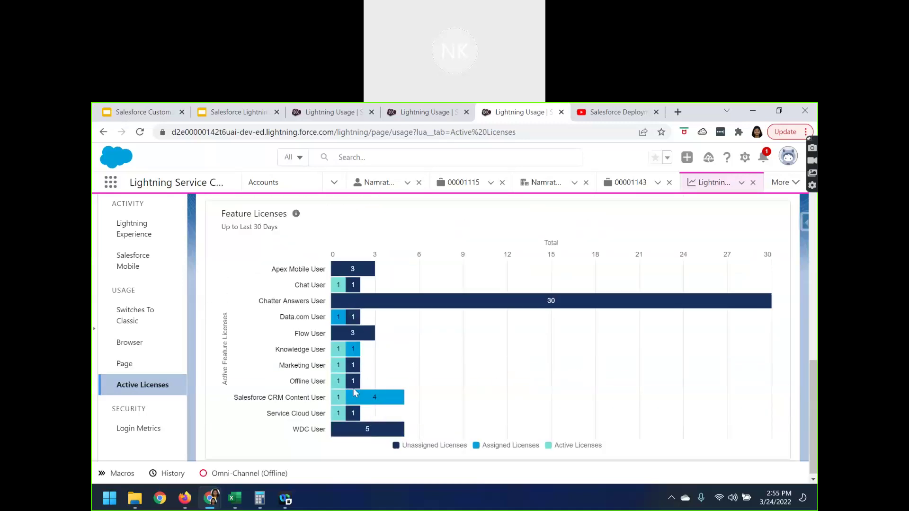
pyautogui.moveTo(338, 415)
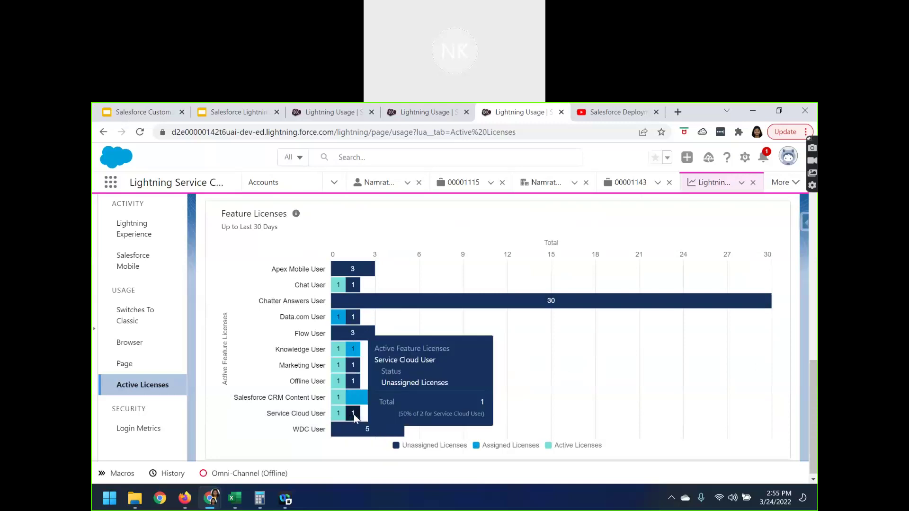
pyautogui.scroll(1, 291, 440)
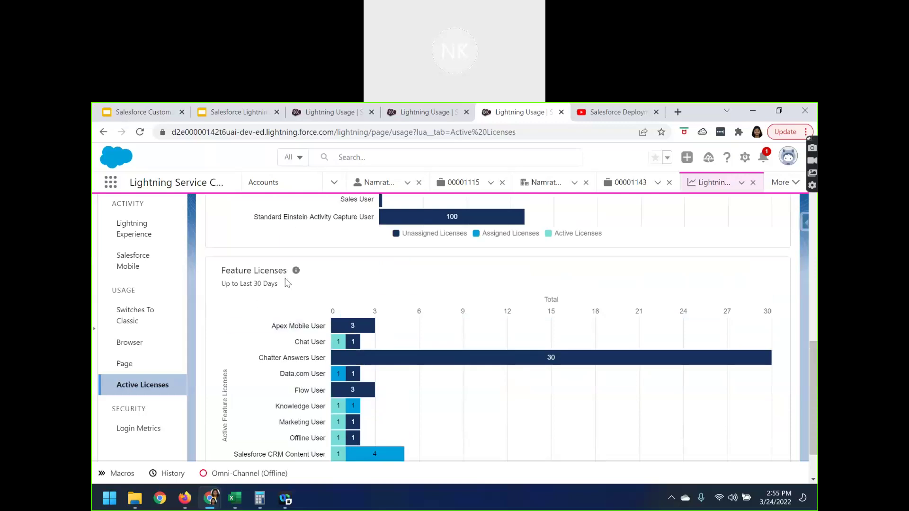
pyautogui.moveTo(296, 278)
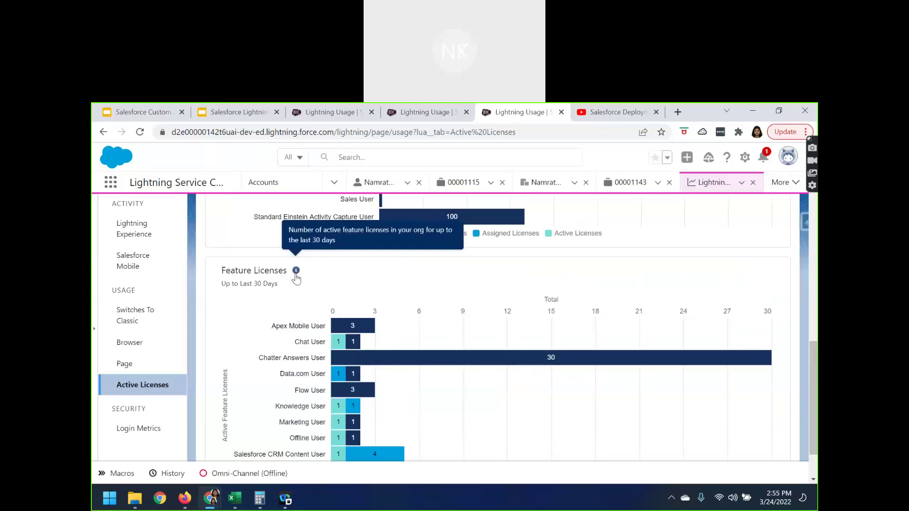
# View the Login Metrics security page and look over its daily and monthly password-free, username and password, and MFA login charts
pyautogui.scroll(-1, 275, 393)
pyautogui.click(145, 429)
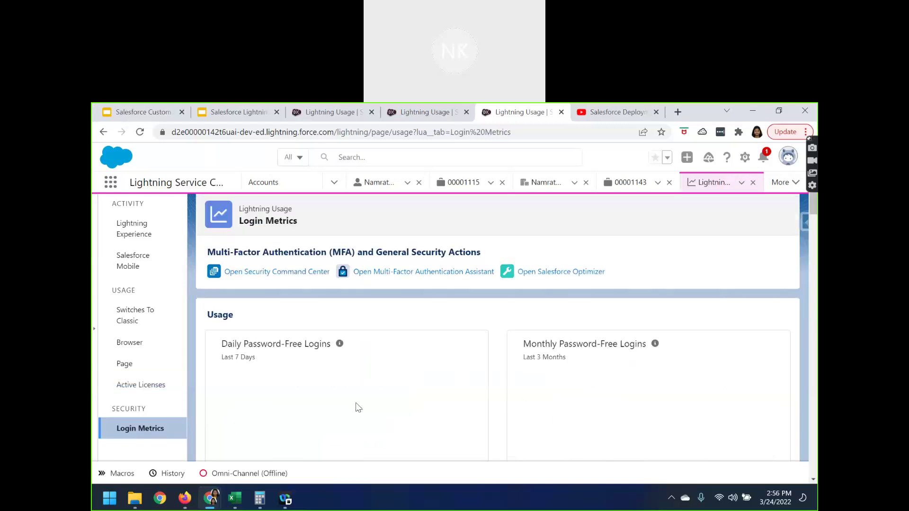
pyautogui.scroll(-7, 381, 393)
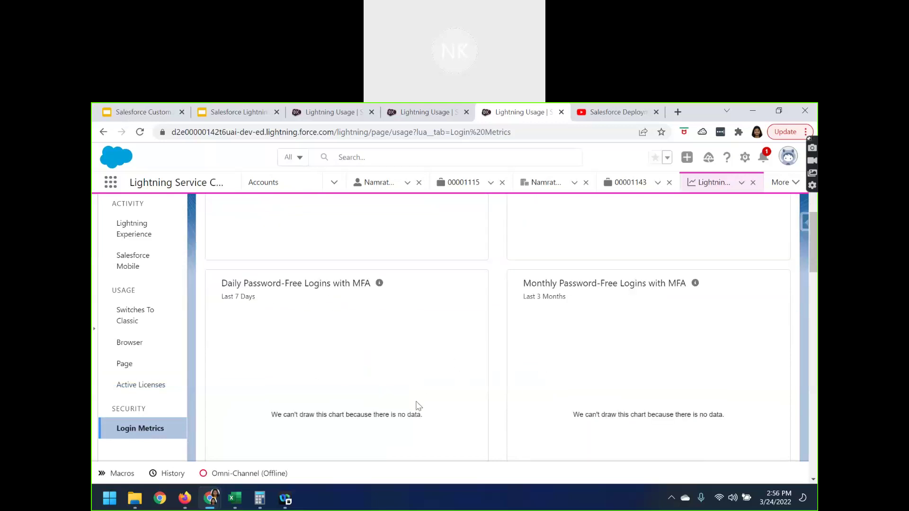
pyautogui.scroll(-15, 418, 406)
pyautogui.scroll(-8, 413, 405)
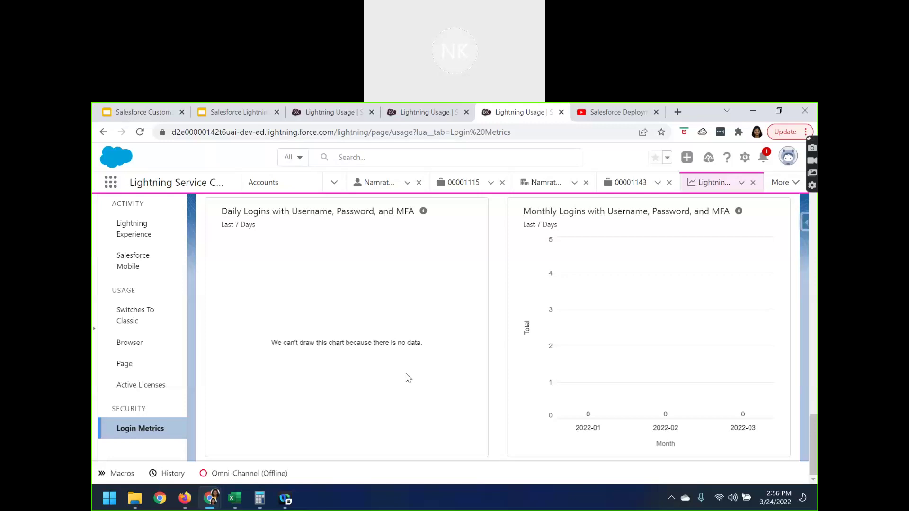
pyautogui.scroll(5, 407, 369)
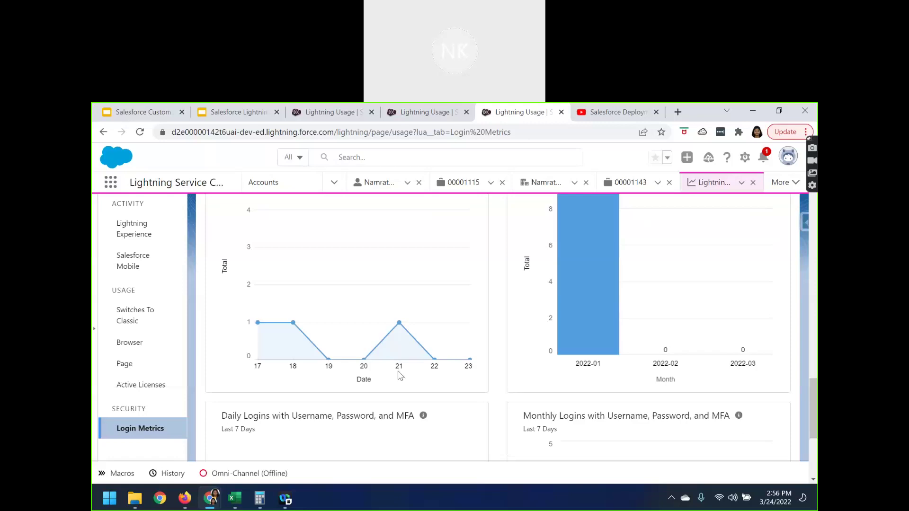
pyautogui.scroll(5, 242, 384)
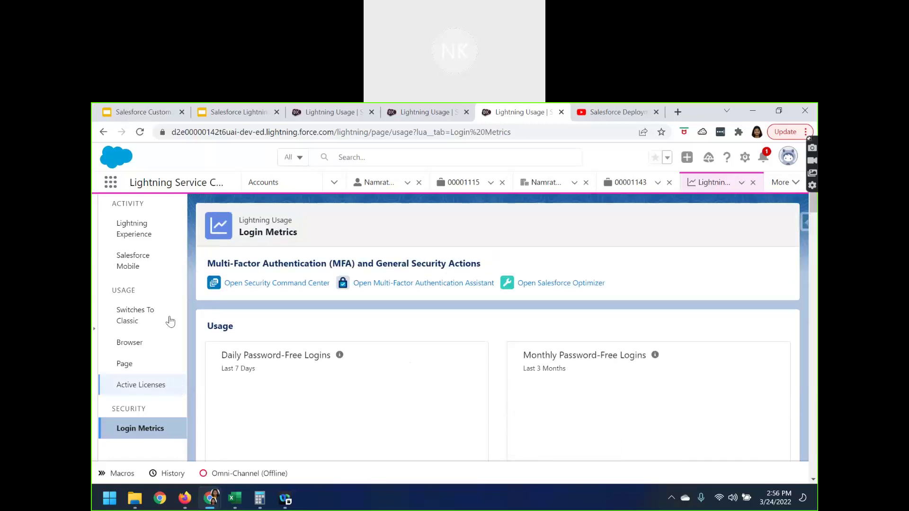